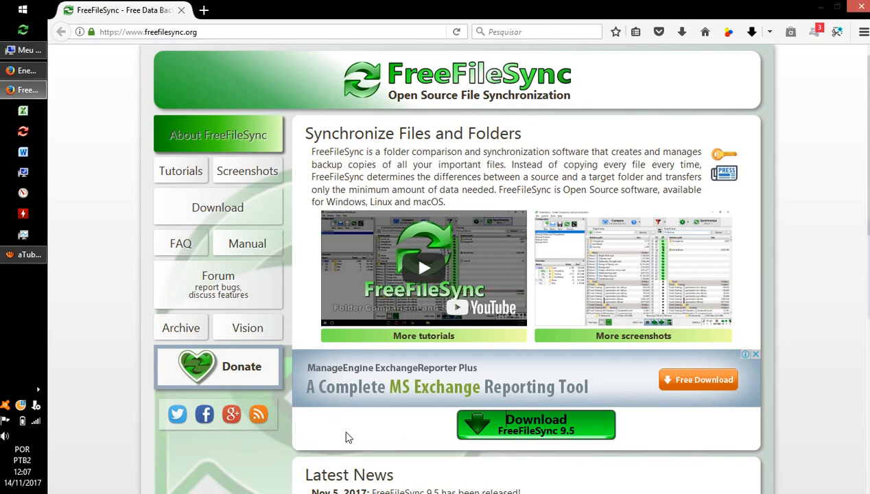
Open the download page for FreeFileSync 9.5 from the project's home page
scroll(347, 438, down, 2)
scroll(346, 437, down, 5)
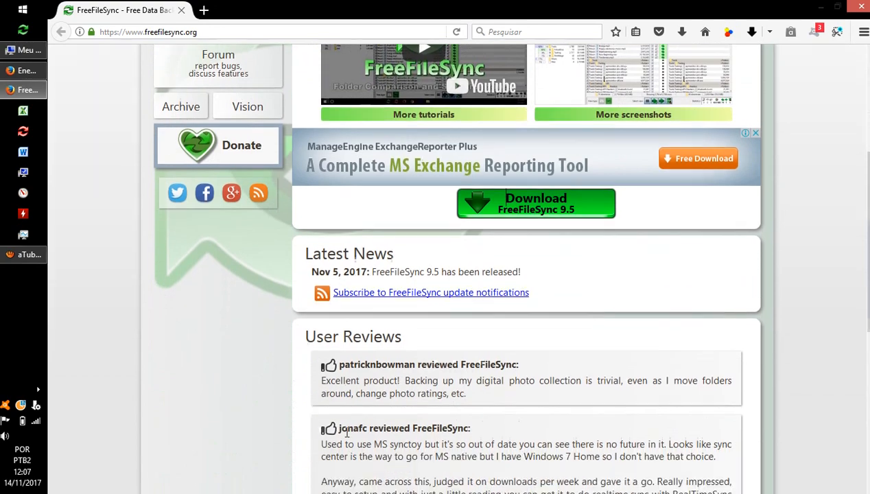
scroll(347, 433, down, 2)
scroll(412, 343, up, 5)
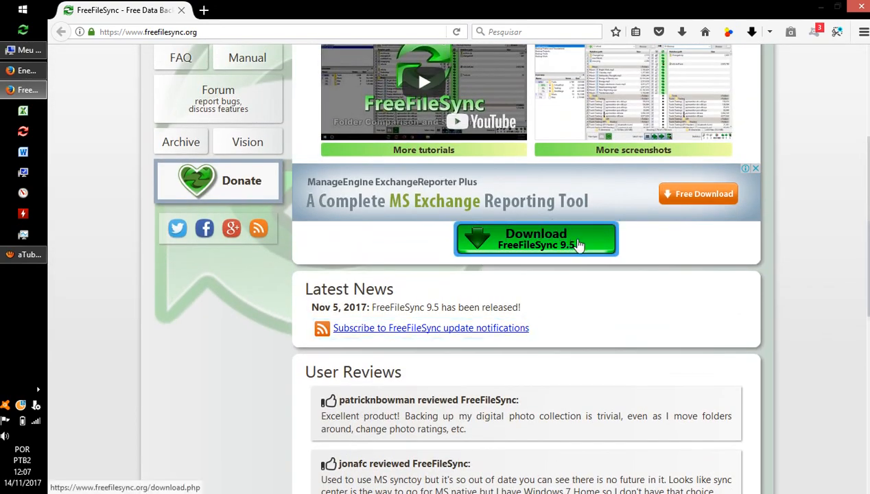
click(590, 236)
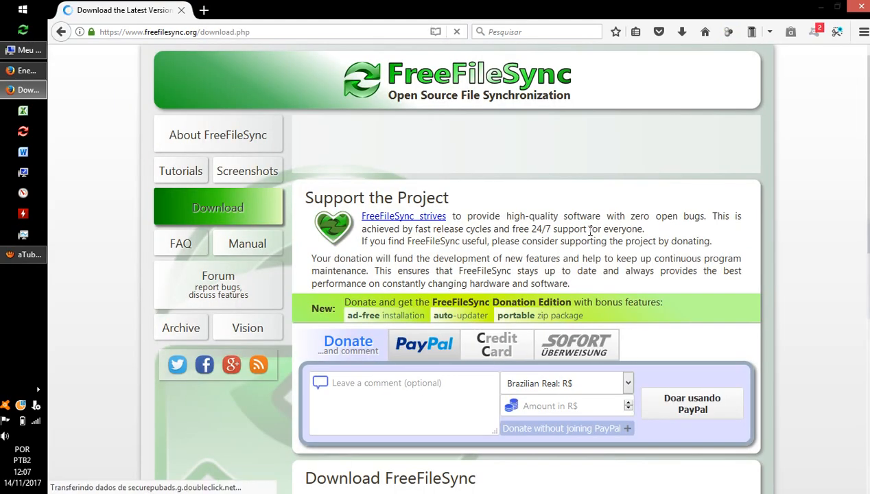
Try to download the FreeFileSync 9.5 Windows Setup, dismissing the download dialog and declining the browser integration repair offer
scroll(590, 233, down, 3)
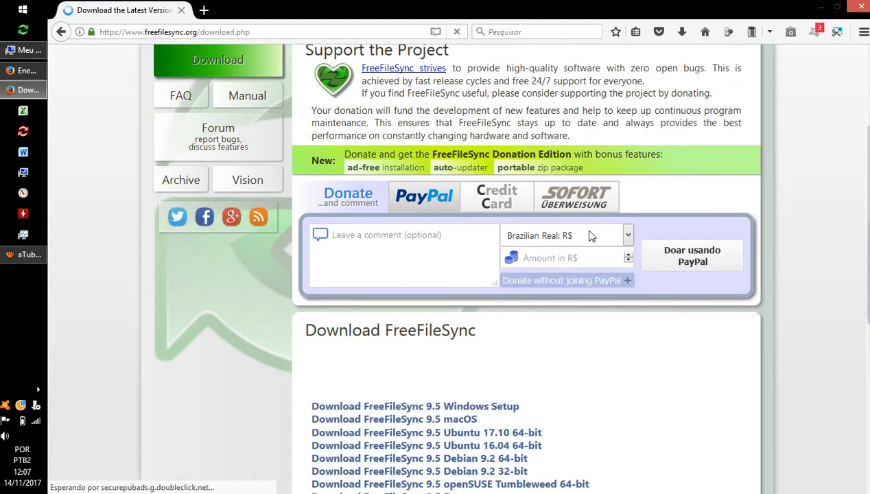
scroll(592, 235, down, 1)
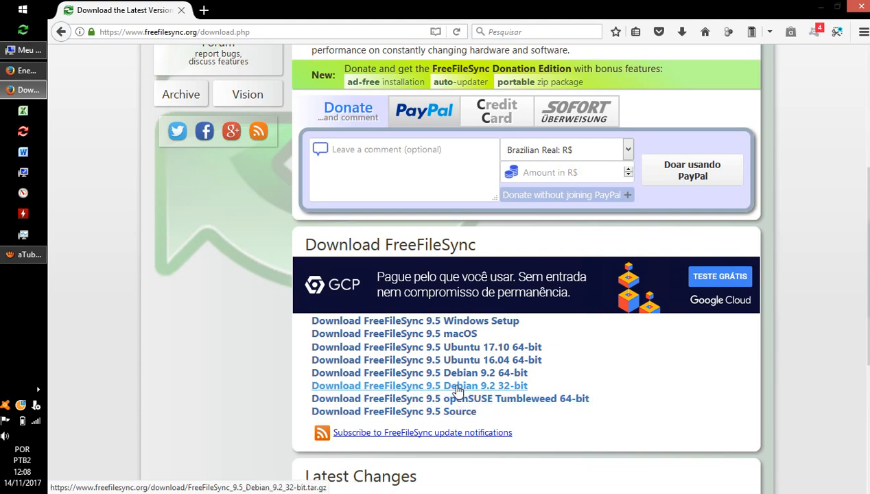
click(464, 328)
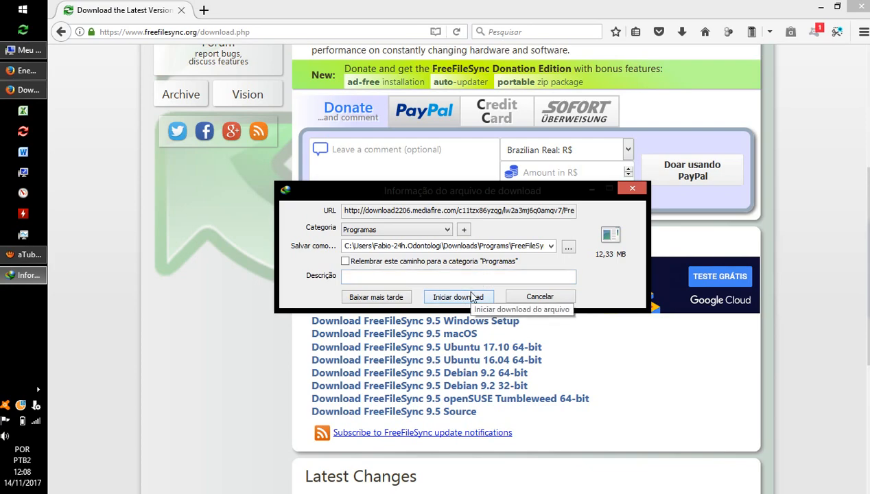
click(632, 191)
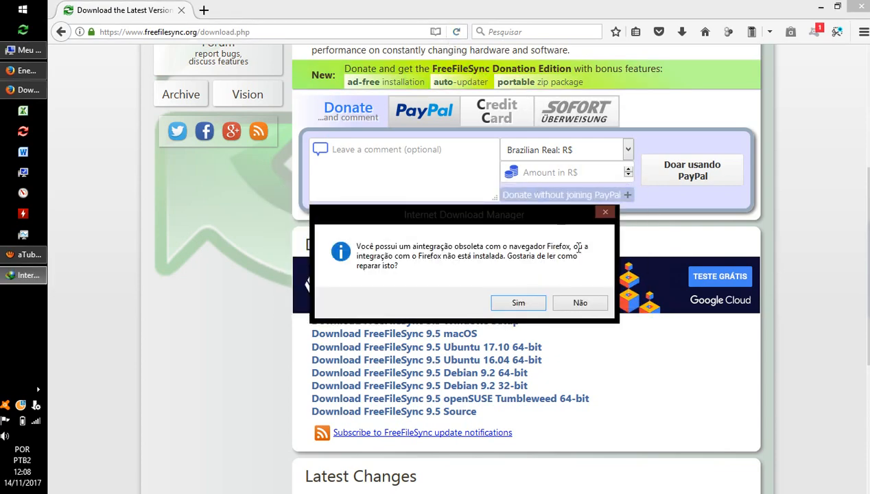
click(593, 308)
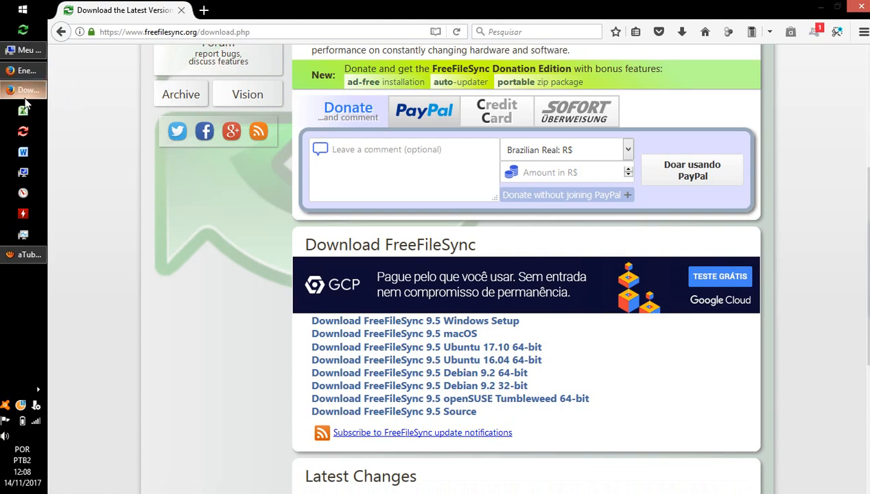
Switch to File Explorer and launch the FreeFileSync_9.5_Windows_Setup installer from the Programs folder in Downloads
click(26, 48)
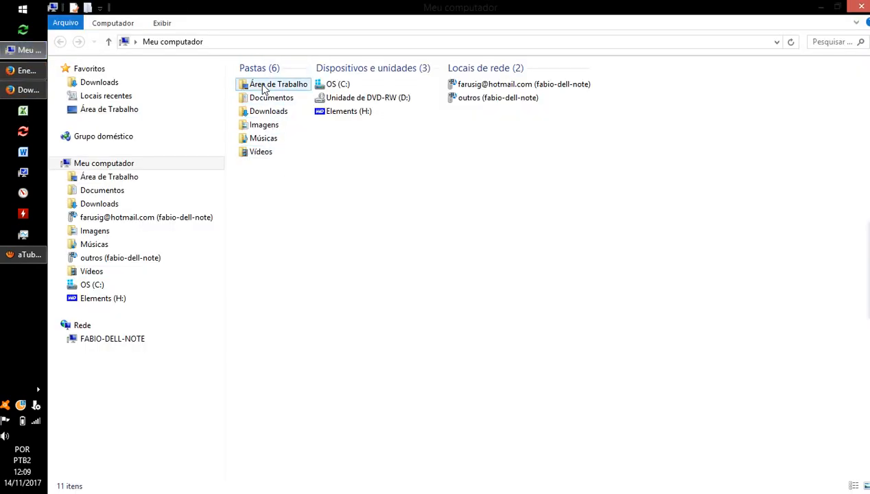
double_click(272, 119)
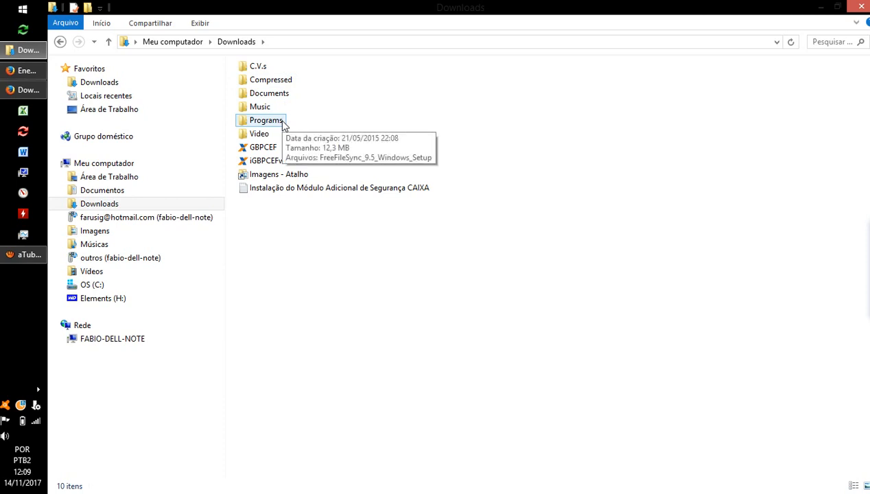
double_click(282, 124)
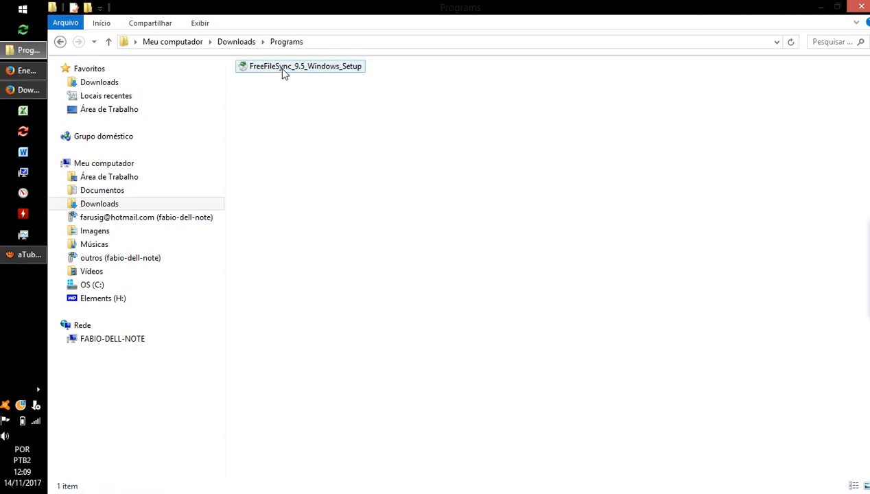
click(308, 72)
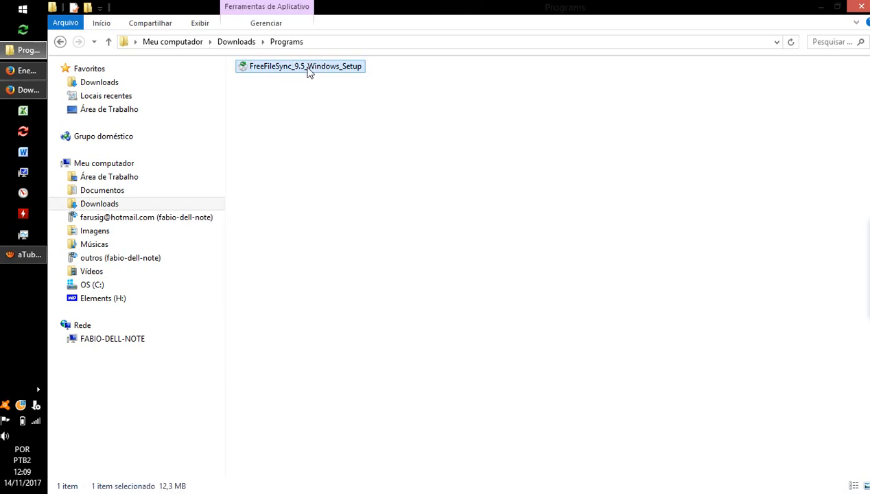
double_click(308, 70)
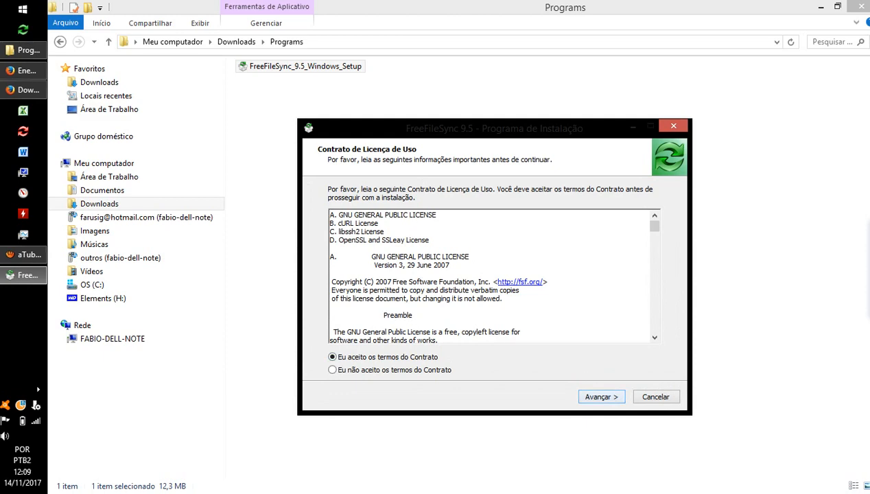
Accept the license agreement and keep C:\Program Files\FreeFileSync 6.14 as the destination folder, reviewing that page once more
key(Return)
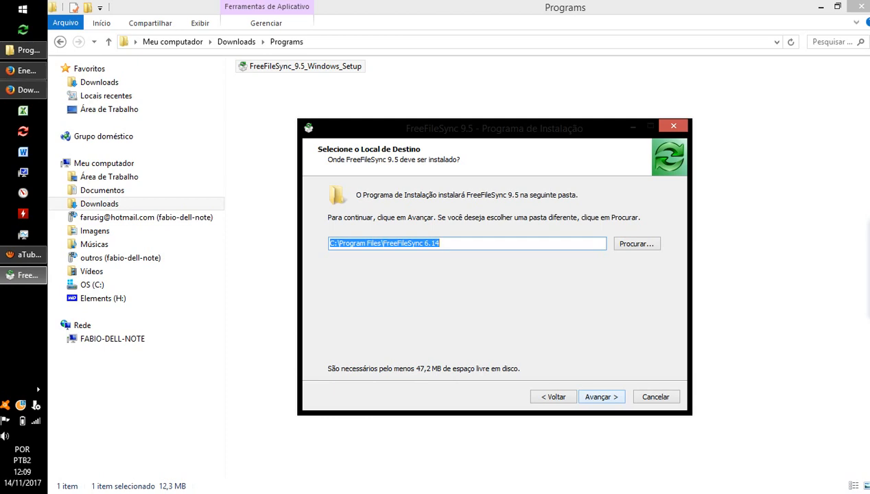
key(Return)
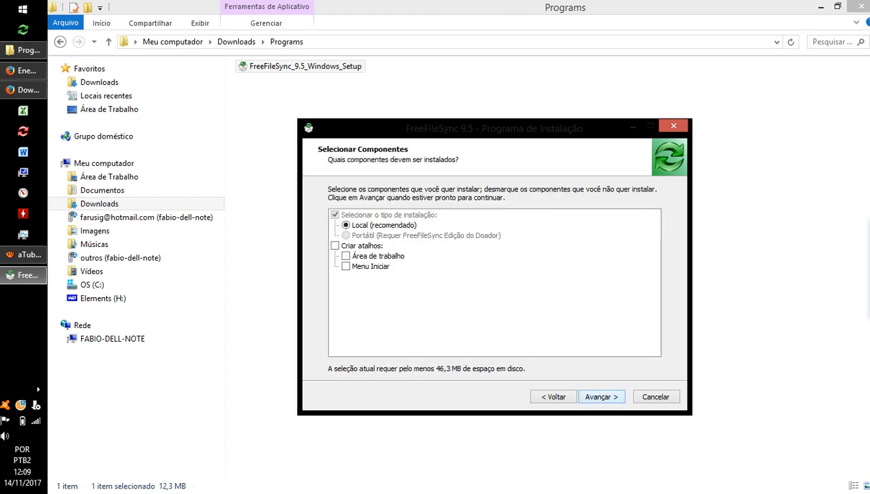
key(shift+Tab)
key(Return)
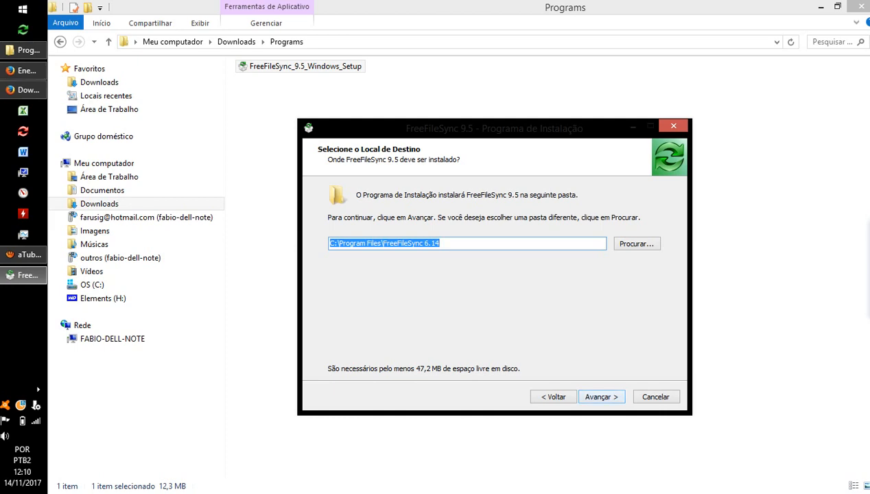
key(Return)
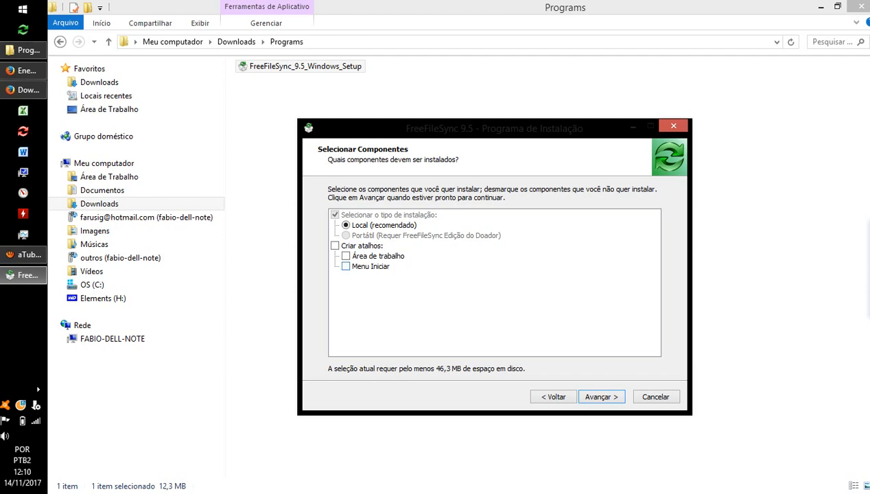
Toggle the creation of desktop and Start menu shortcuts and proceed to the additional software offer
click(335, 246)
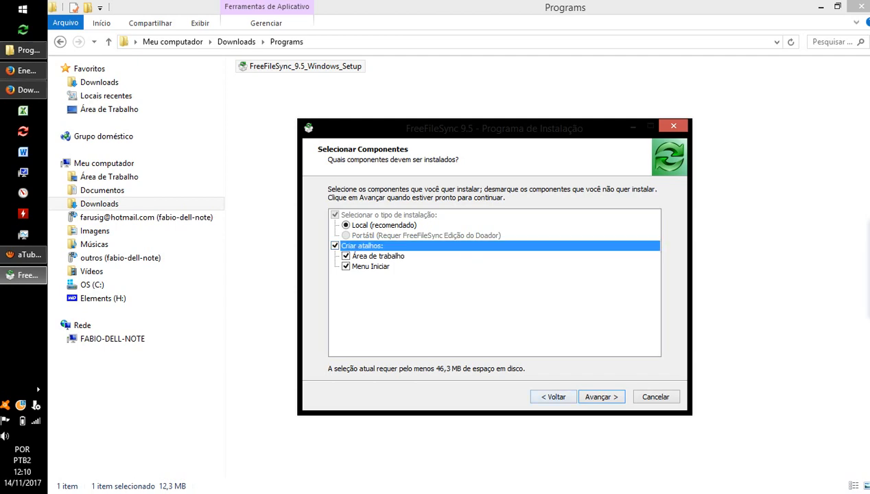
click(334, 245)
click(602, 397)
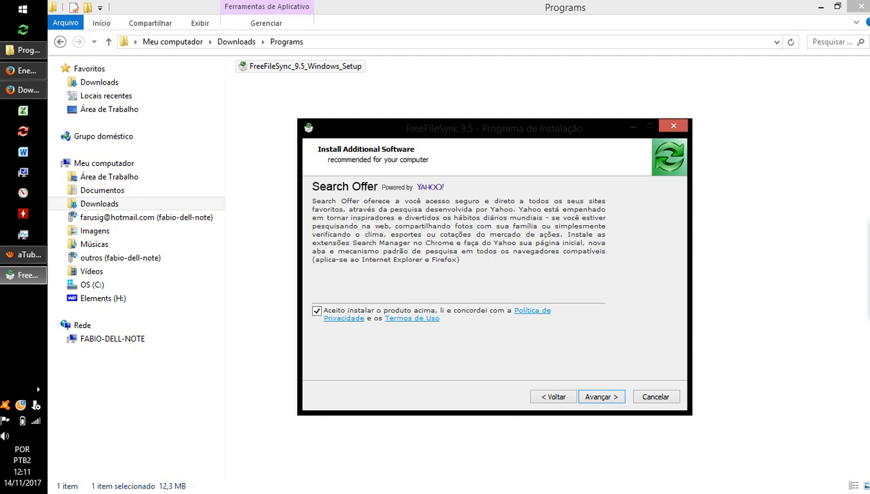
Toggle acceptance of the Yahoo Search Offer and cancel the FreeFileSync installation
click(316, 311)
click(317, 311)
click(316, 311)
click(654, 397)
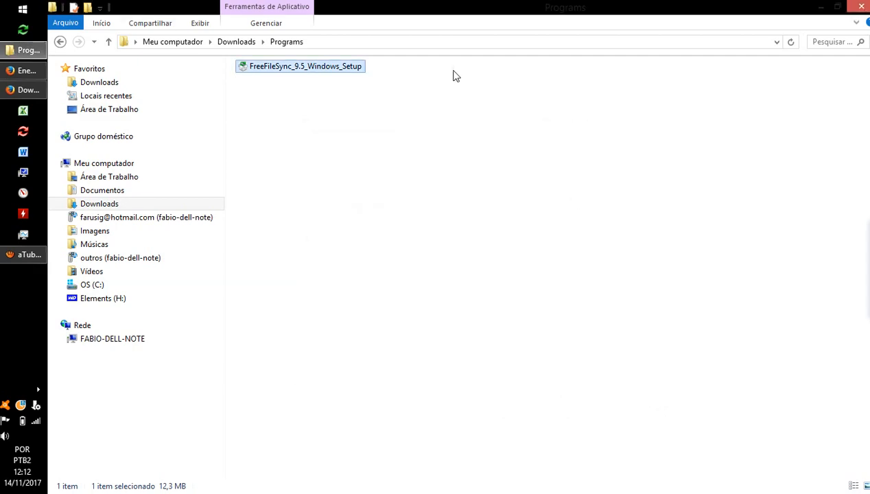
click(419, 117)
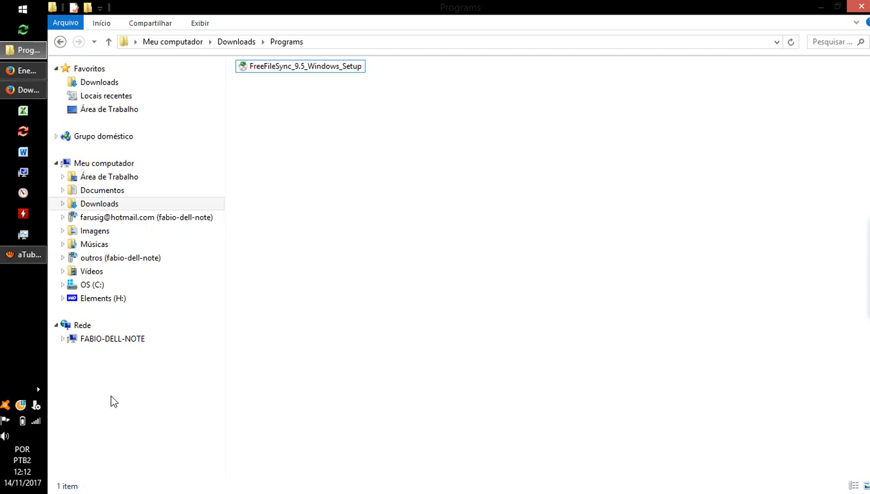
Switch to the installed FreeFileSync, browse the saved backup configurations and create a new empty configuration
key(super)
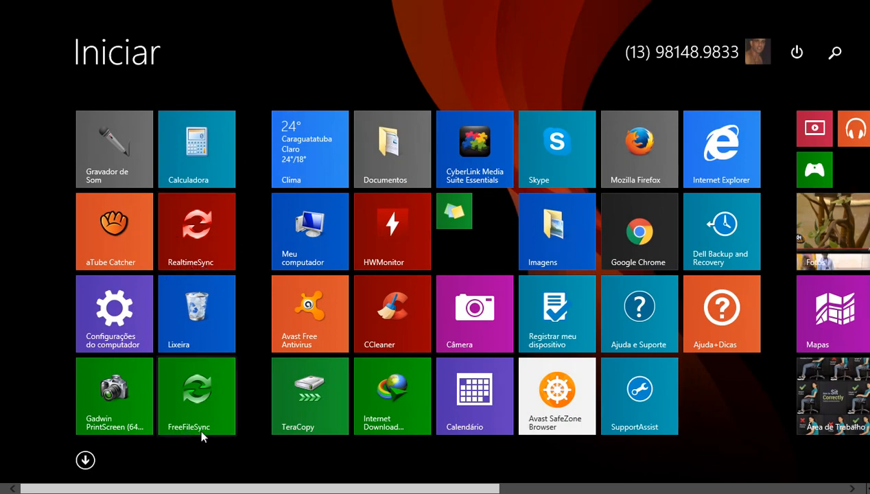
click(181, 382)
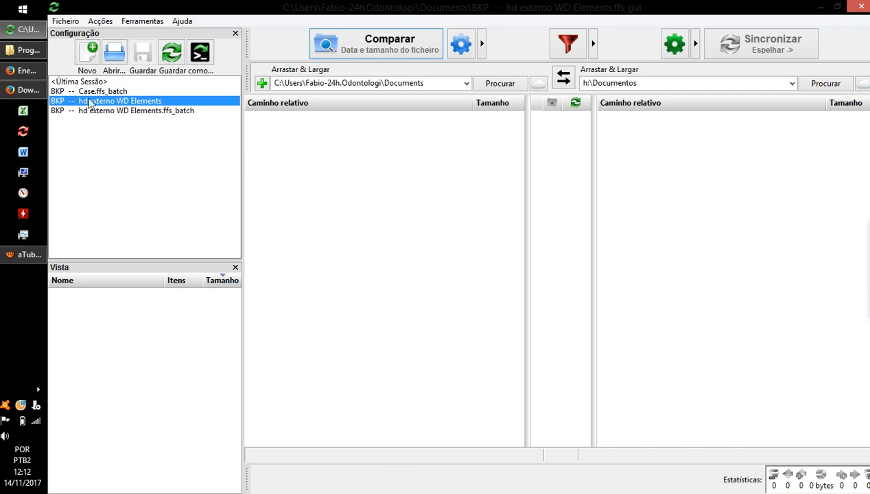
key(Down)
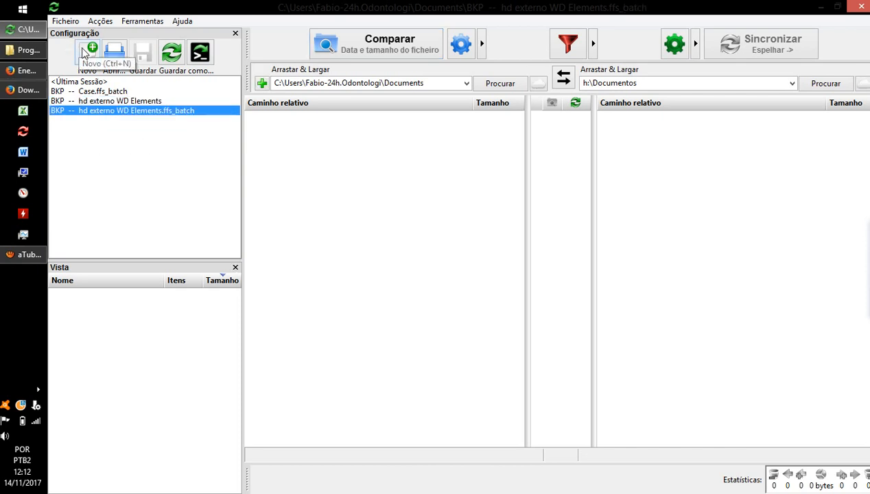
click(88, 52)
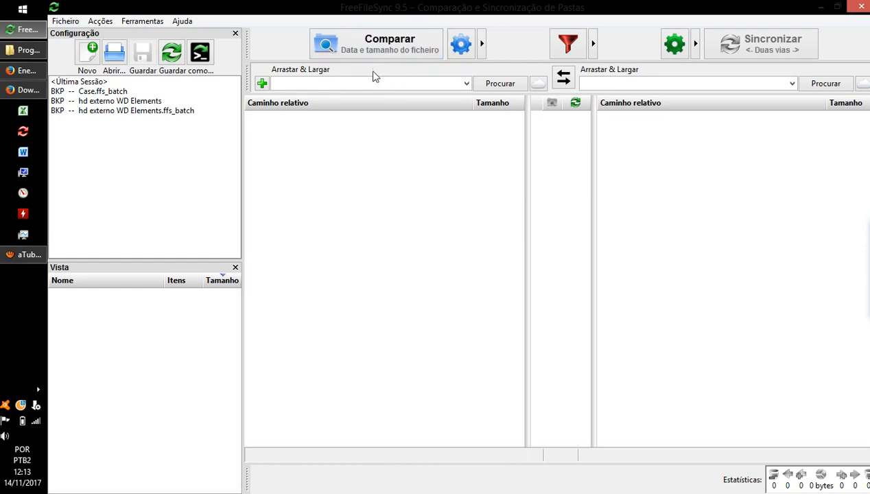
Add a second folder pair, check its options for adding and moving pairs, and remove the pair
click(262, 88)
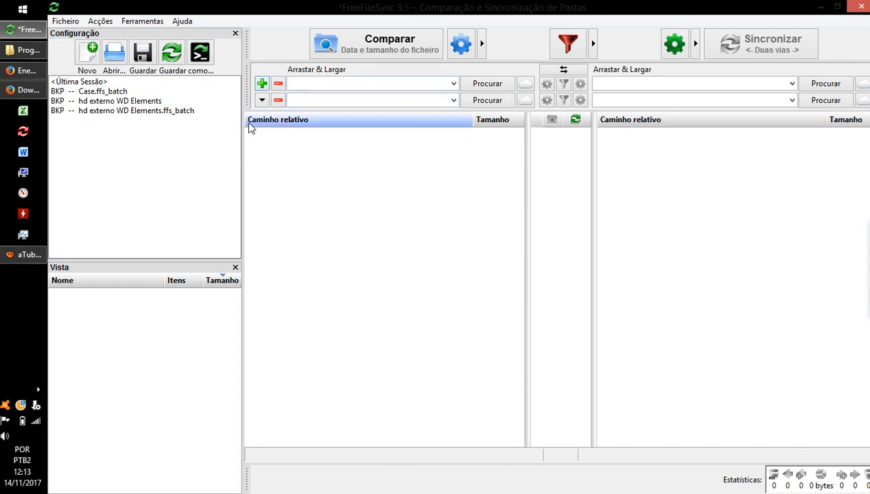
click(261, 101)
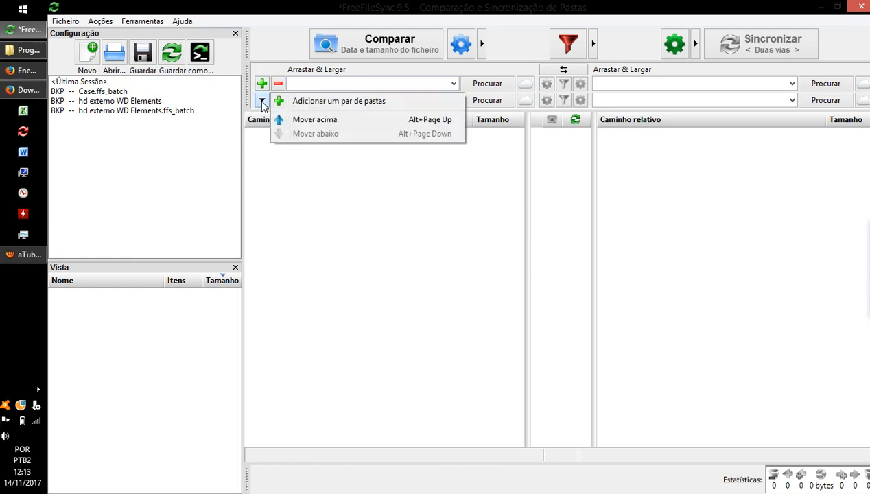
click(273, 220)
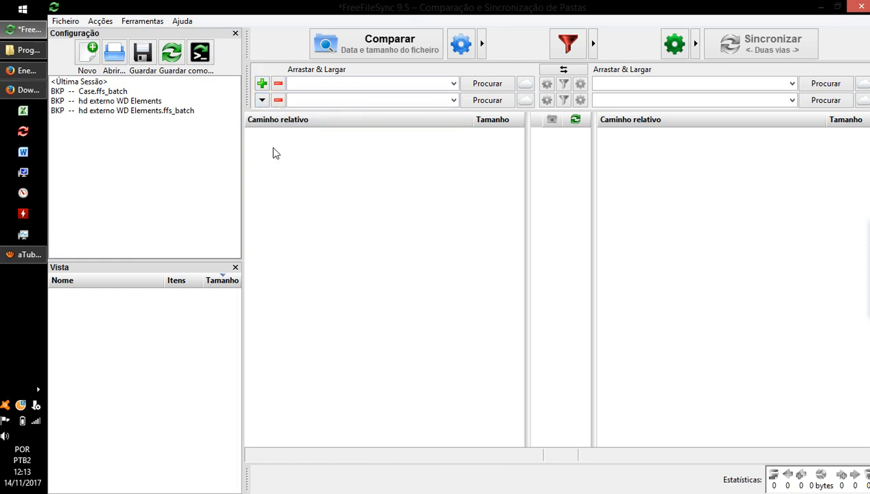
click(278, 101)
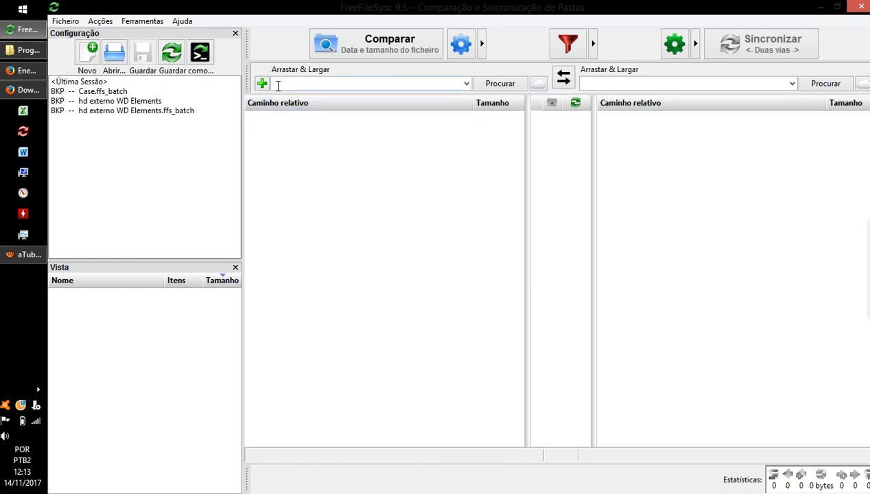
Set the source folder of the new configuration to the computer's Documentos folder
click(500, 83)
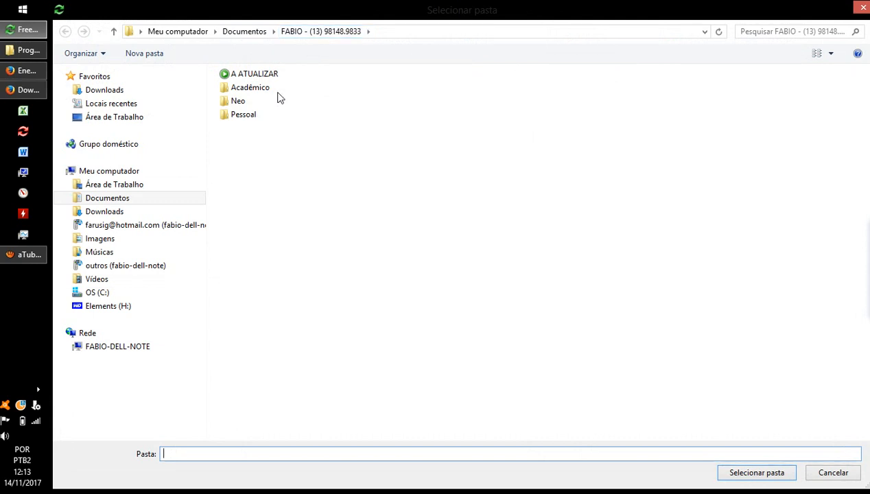
click(234, 38)
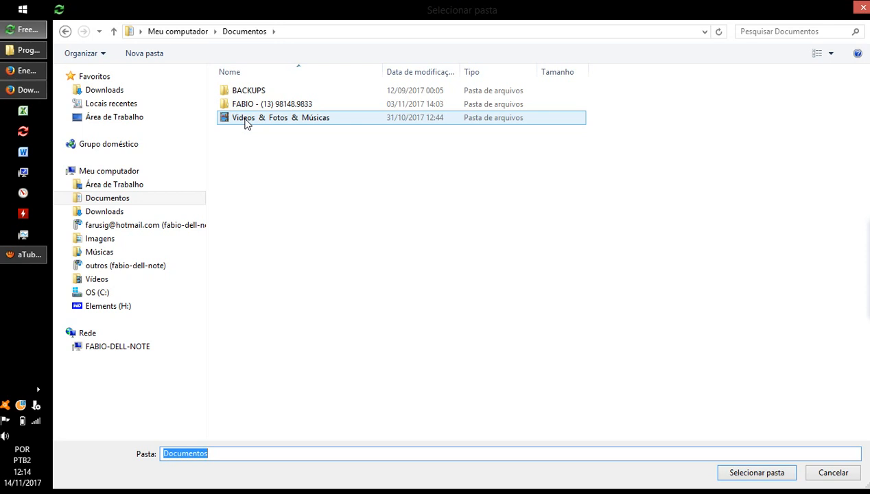
click(674, 326)
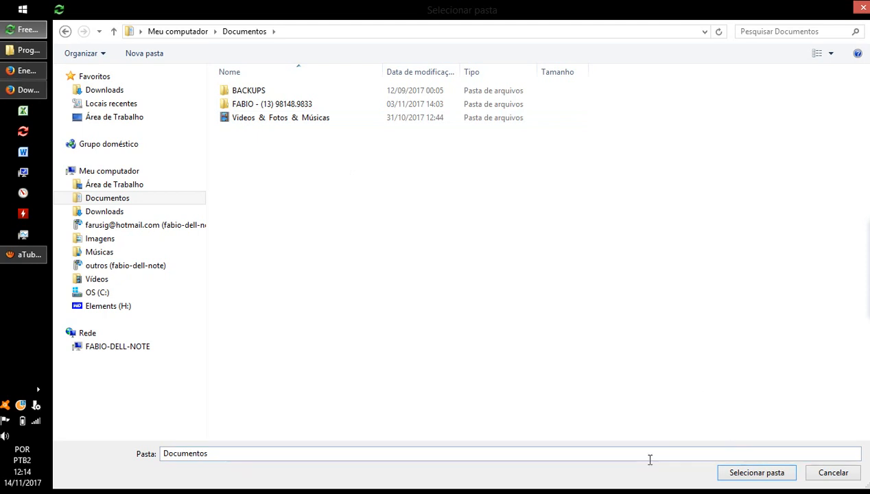
click(756, 473)
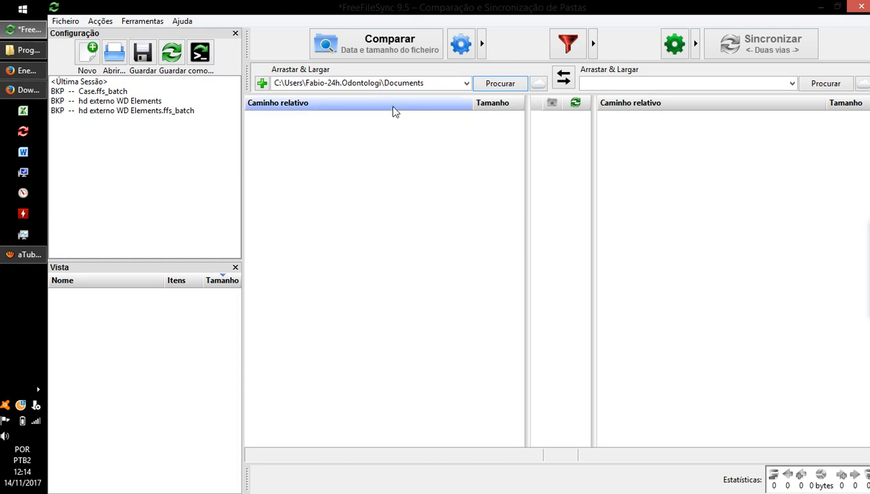
click(607, 85)
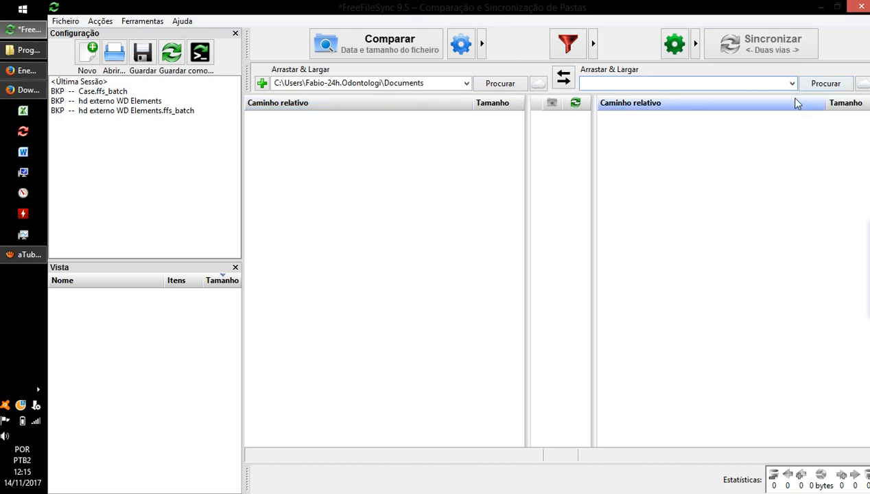
click(835, 87)
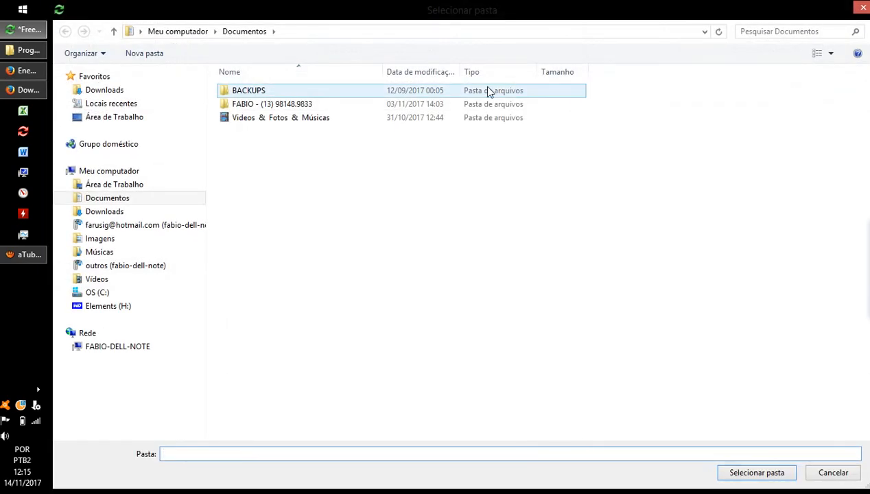
click(101, 310)
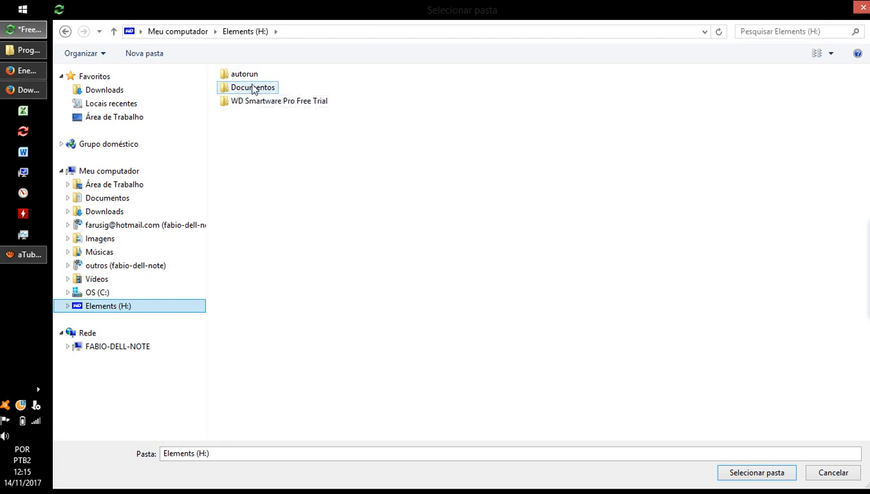
click(858, 11)
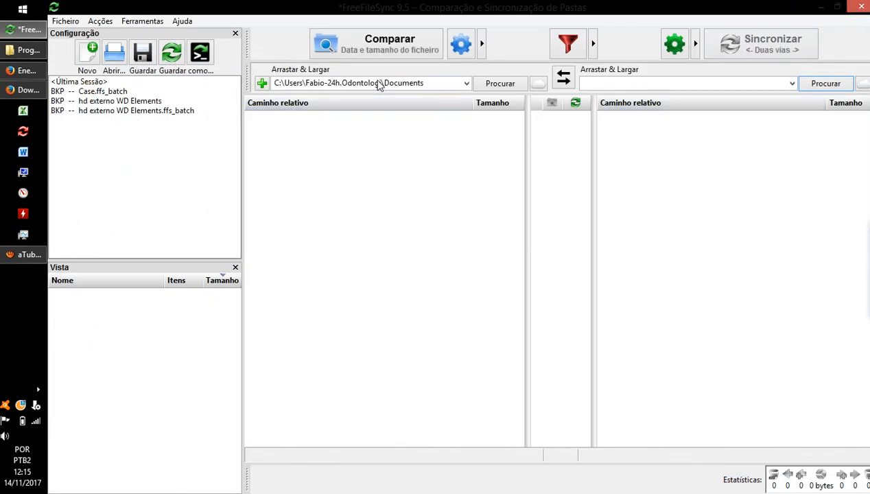
click(398, 83)
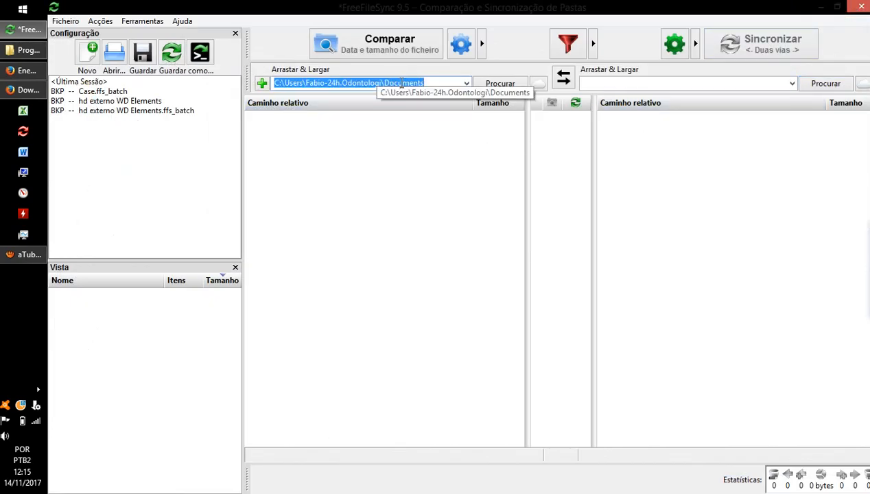
click(382, 139)
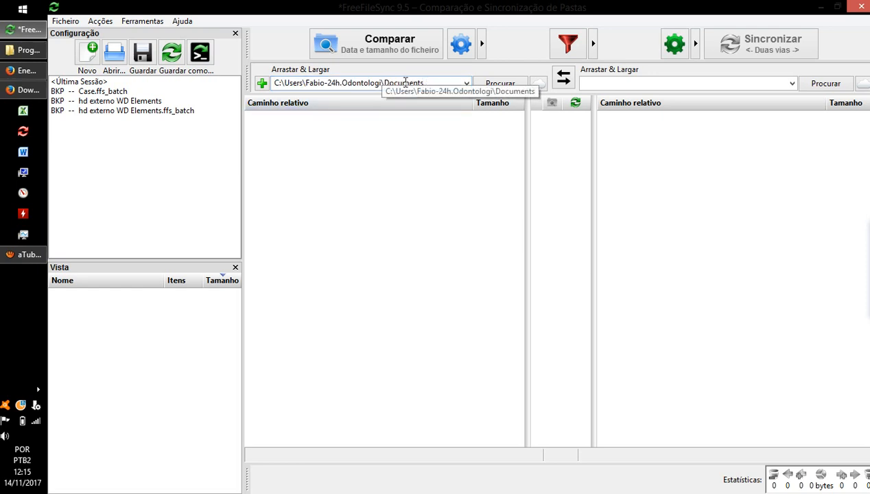
Set the destination folder of the configuration to Documentos on the Elements (H:) drive
click(826, 87)
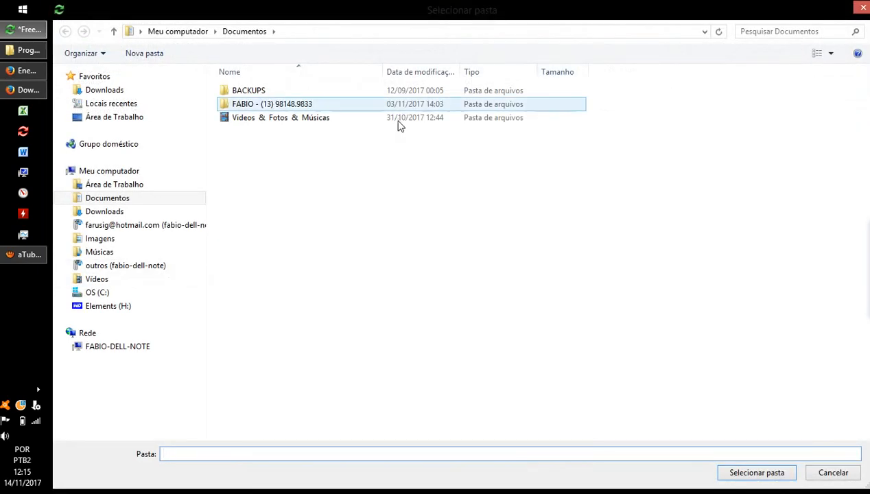
click(108, 308)
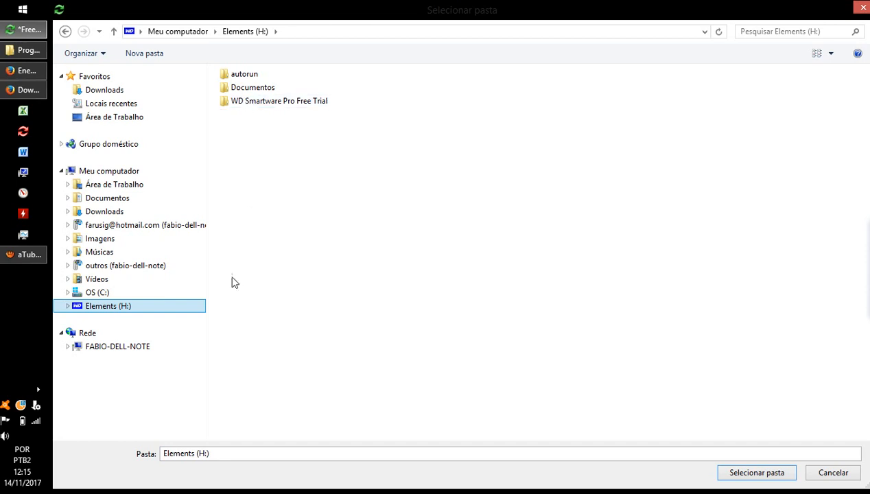
click(251, 94)
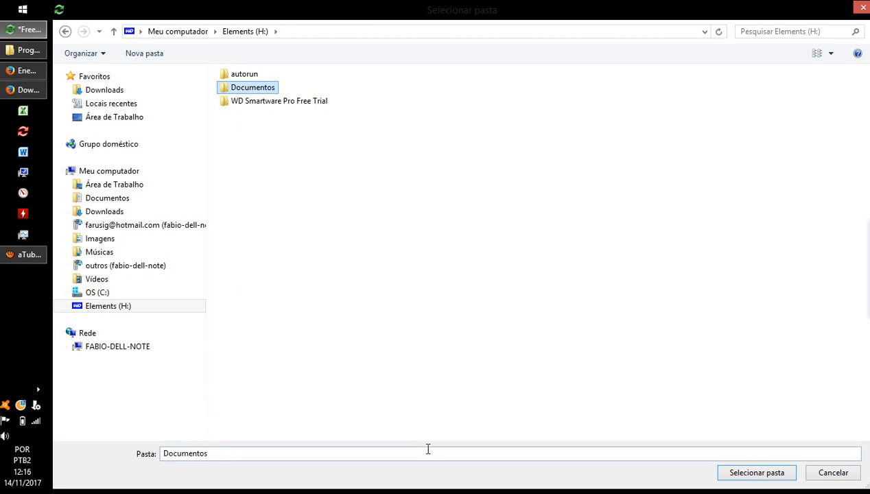
click(757, 473)
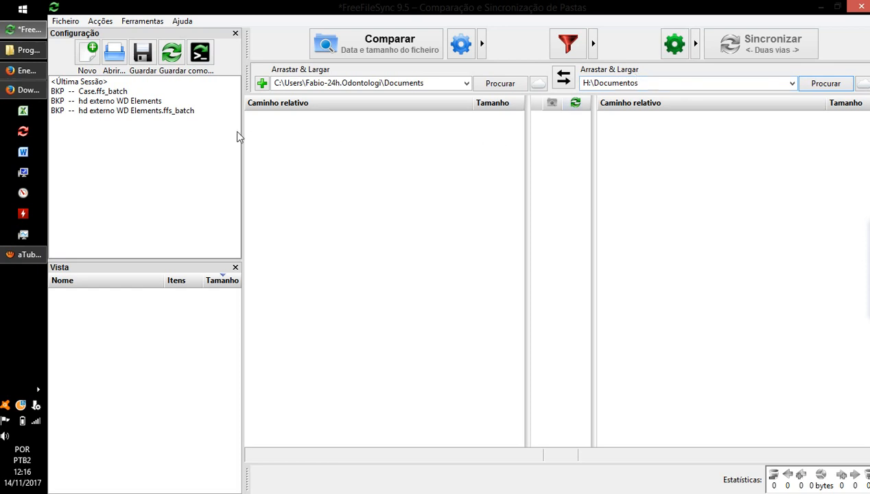
Load the saved configuration "BKP -- hd externo WD Elements", compare its folders and check which synchronization variant it uses
click(110, 103)
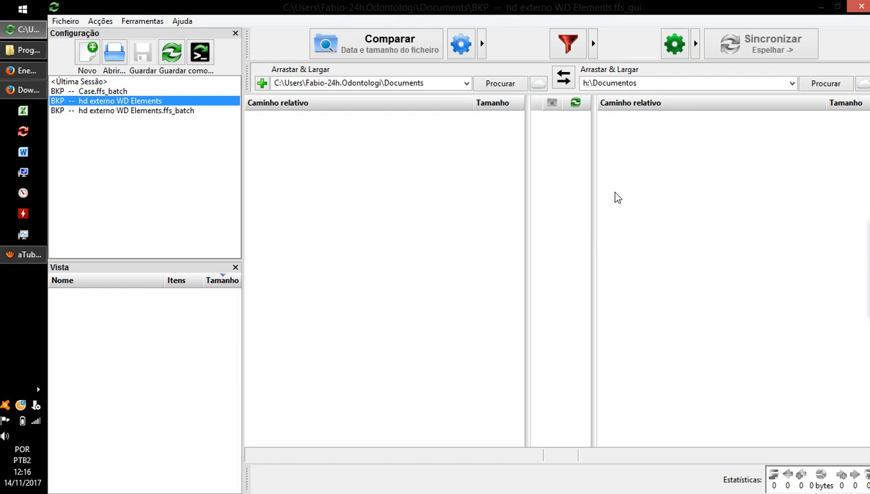
click(379, 37)
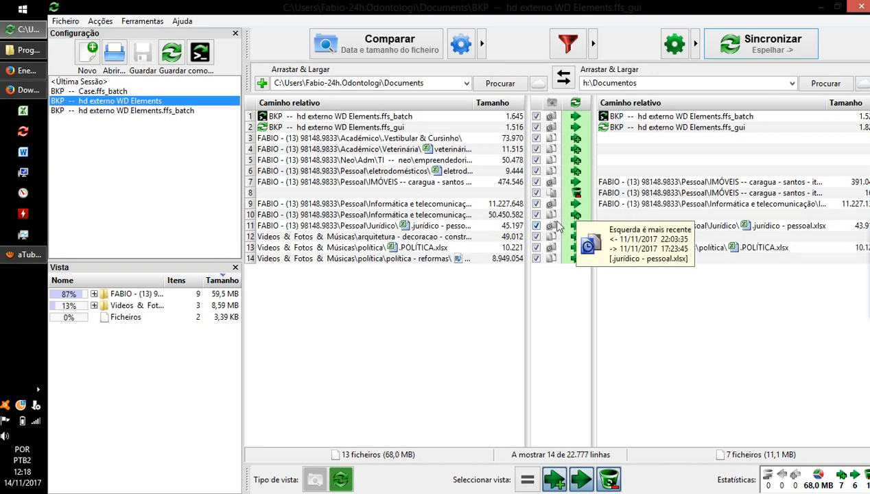
key(super+c)
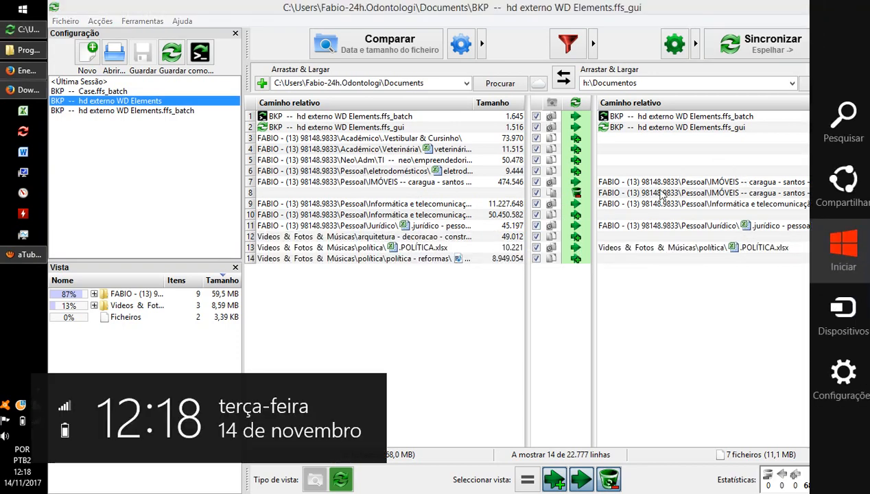
click(449, 296)
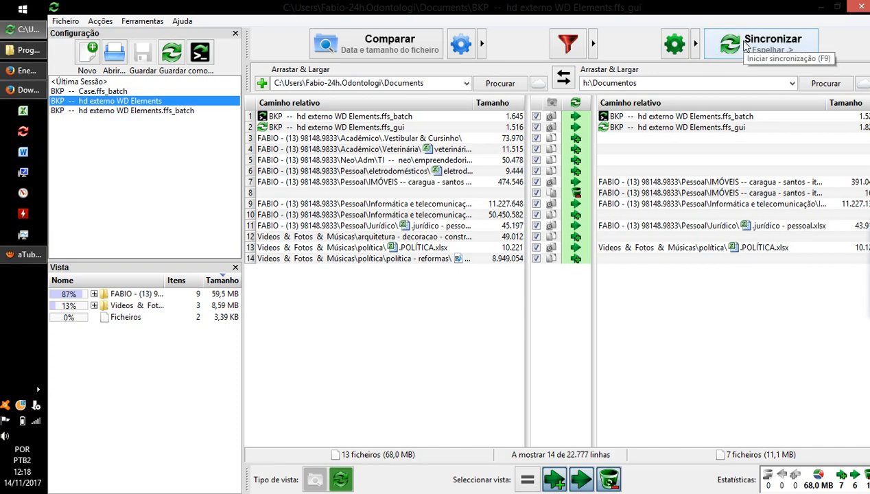
click(695, 44)
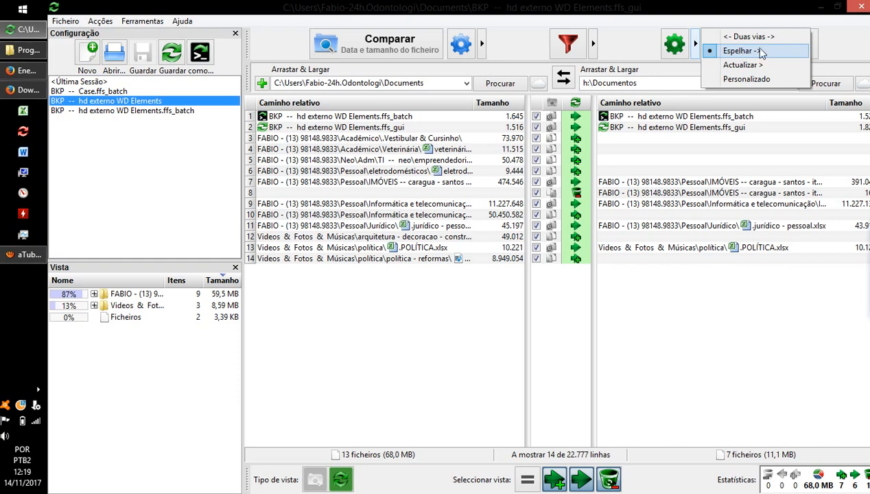
click(484, 312)
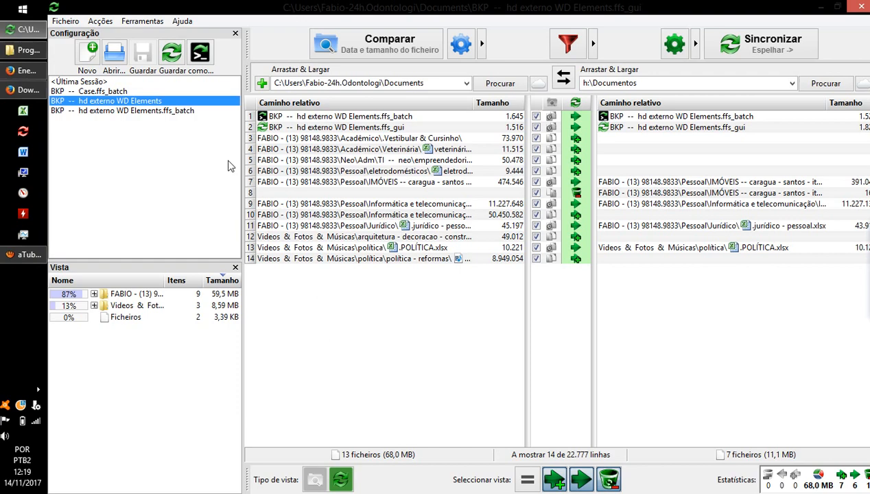
Create a new empty configuration and set its source folder to the computer's Documentos folder
click(91, 53)
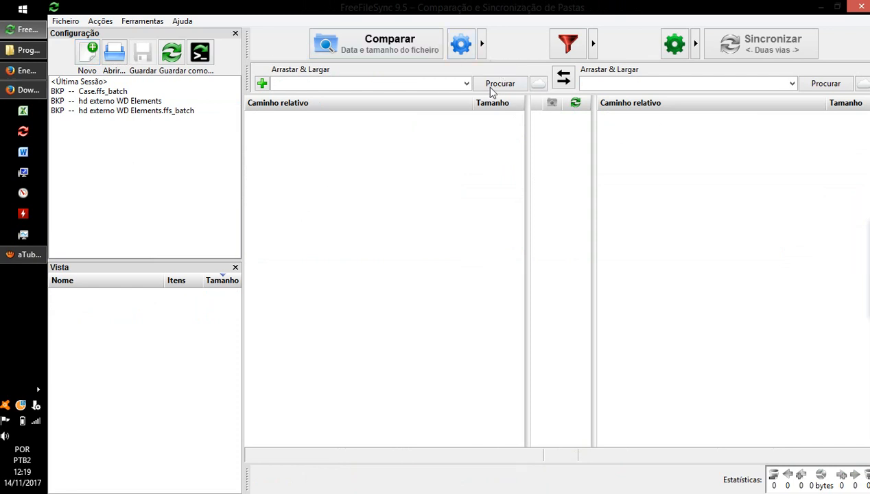
click(467, 83)
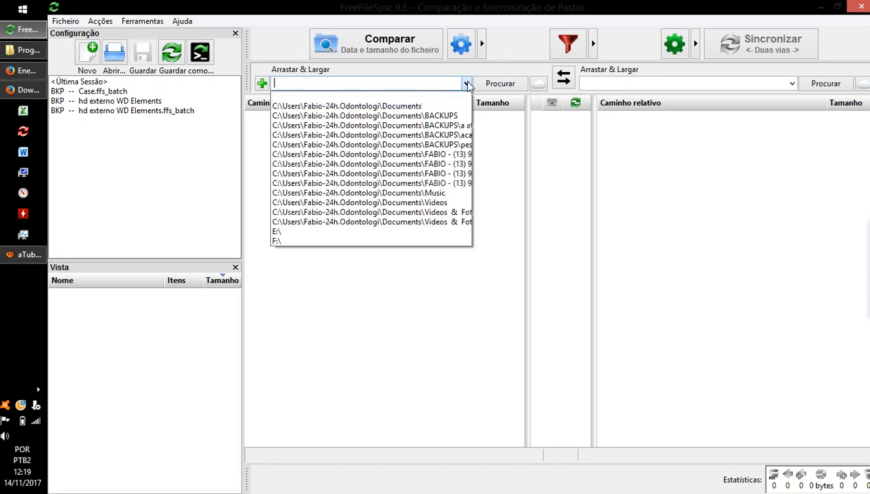
click(513, 83)
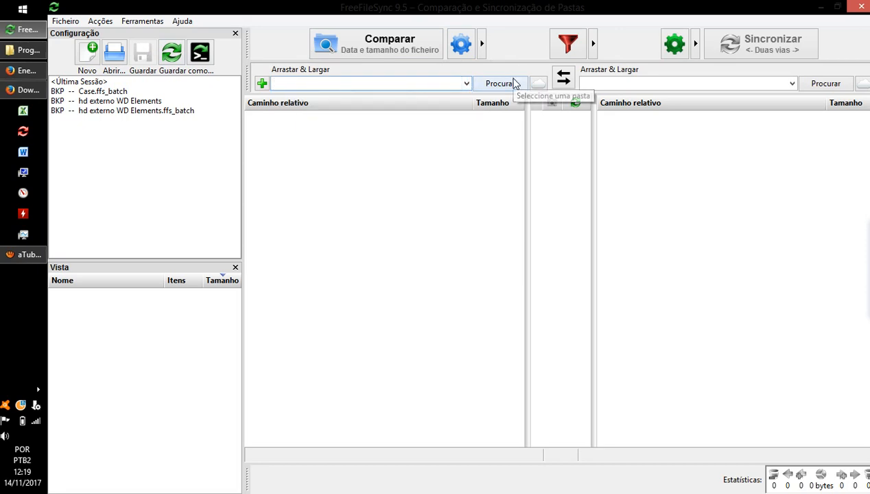
click(514, 83)
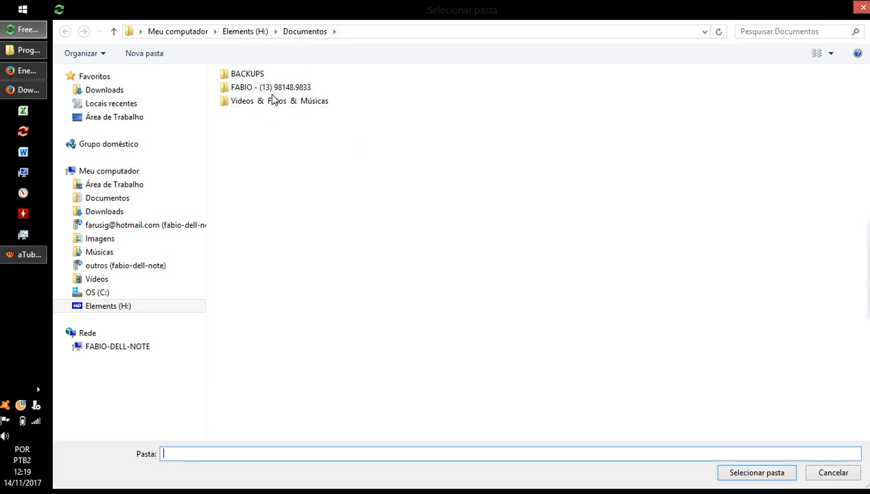
click(302, 35)
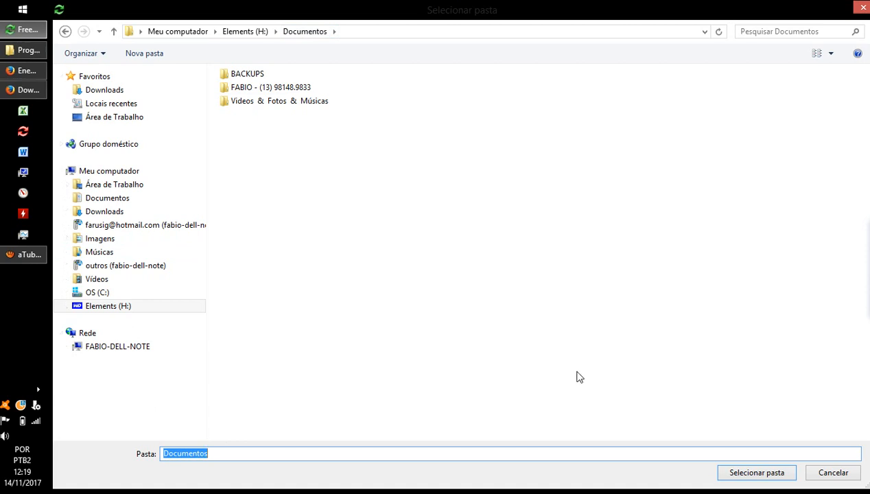
click(110, 201)
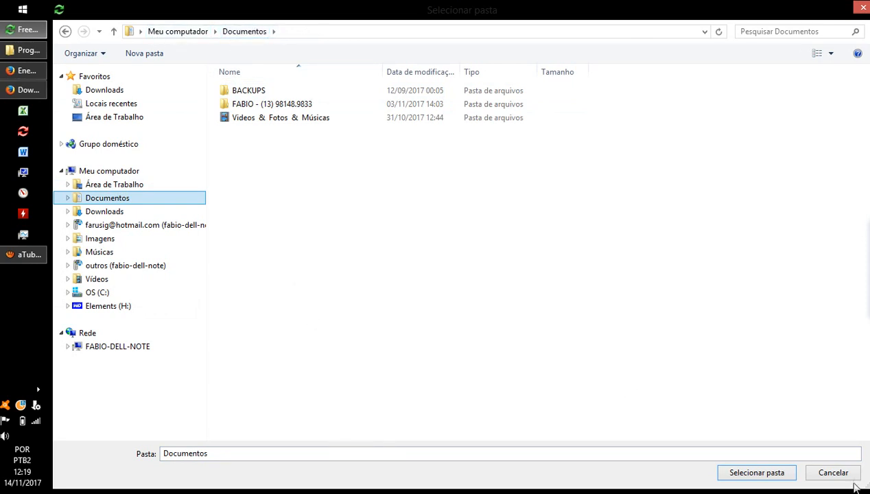
click(761, 473)
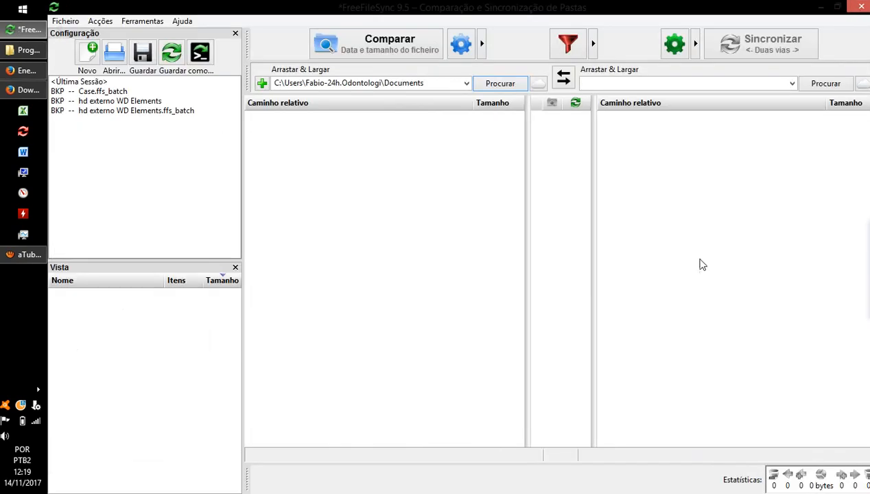
Set the new configuration's destination to the Documentos folder on the external Elements (H:) drive
click(826, 84)
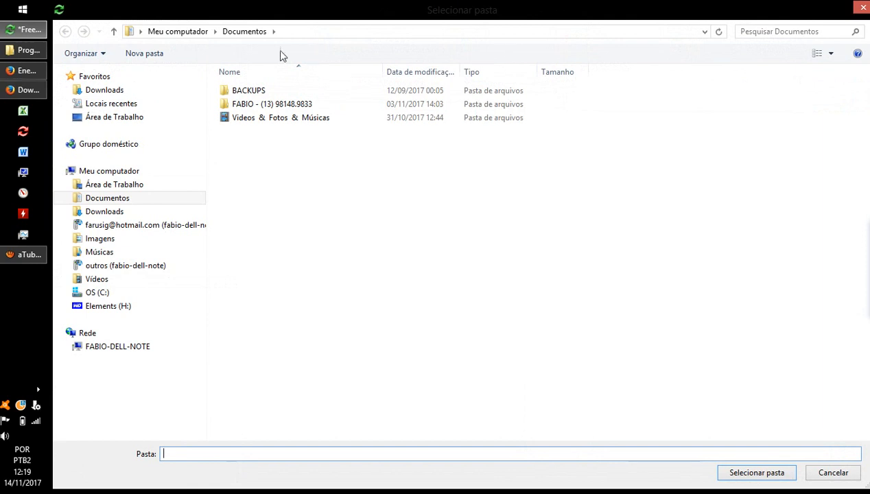
click(99, 310)
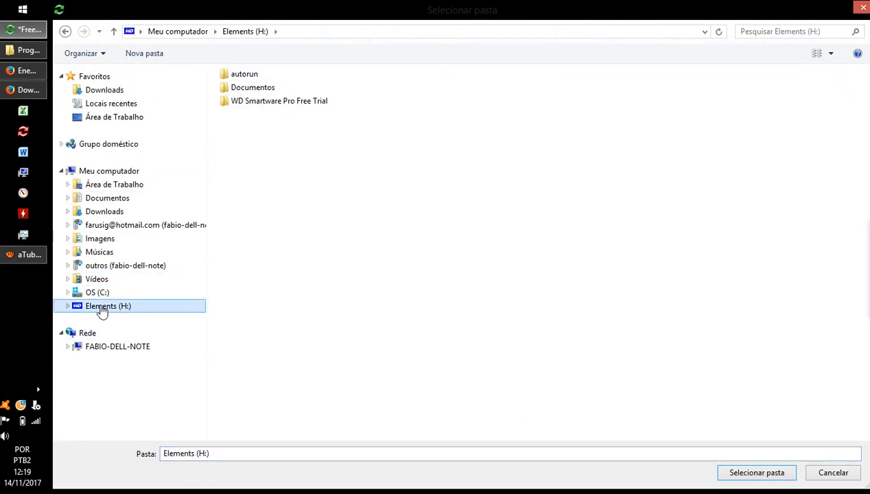
click(260, 94)
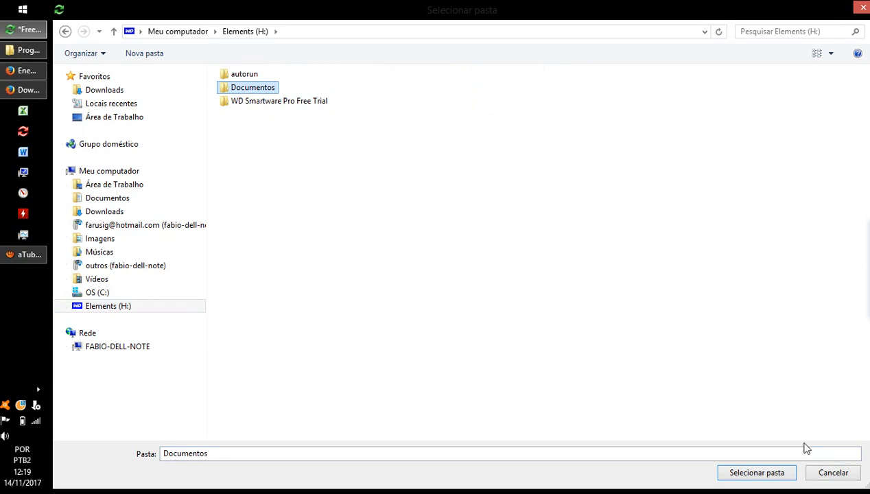
click(782, 475)
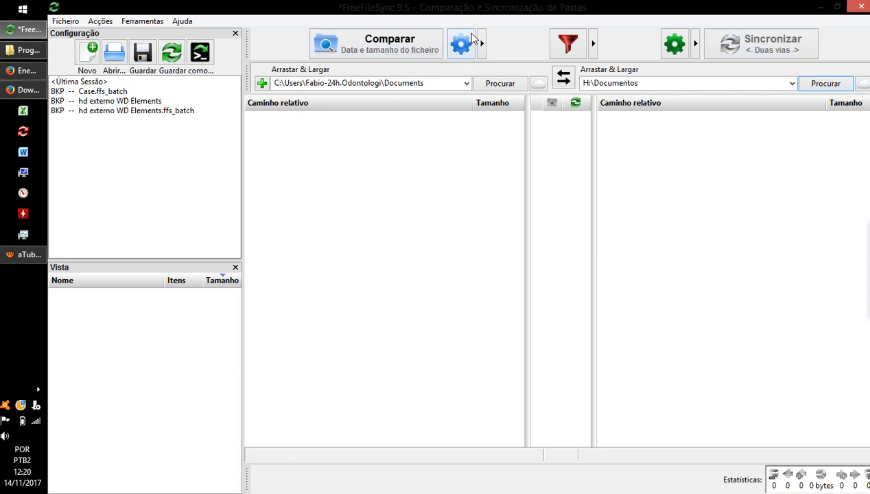
Compare the source and destination folders and set the synchronization variant to Espelhar
click(385, 41)
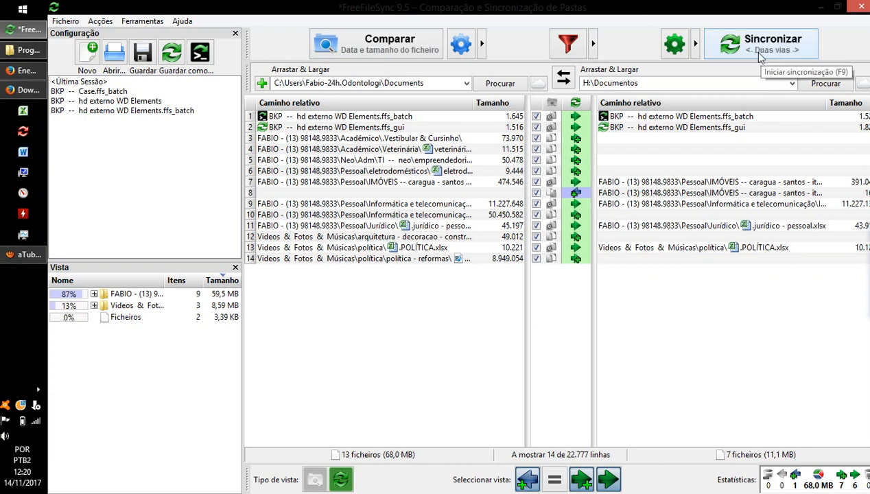
click(695, 45)
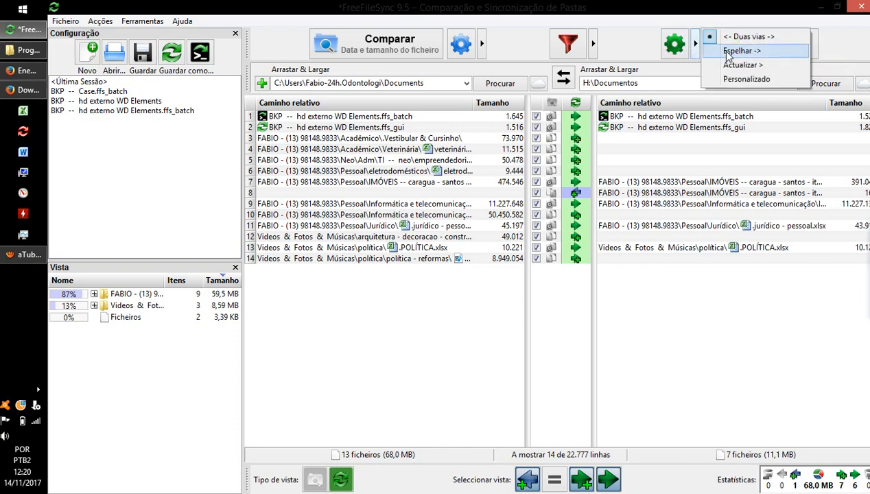
click(728, 54)
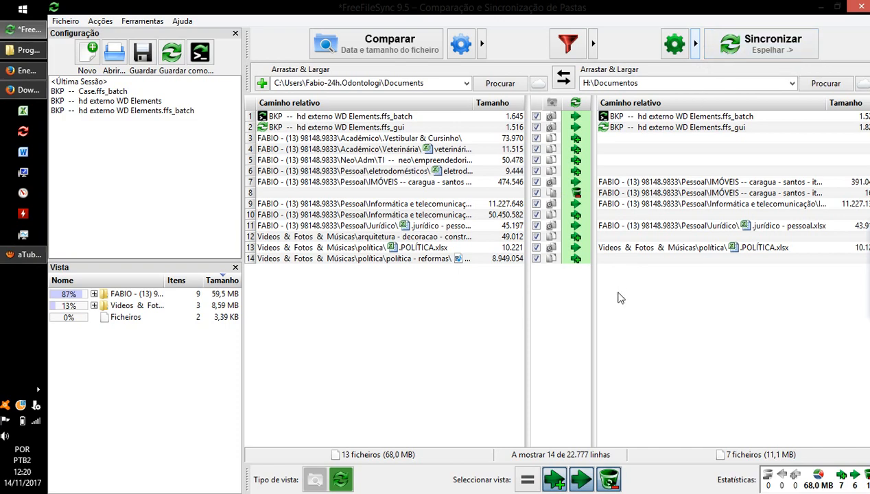
Synchronize the compared folders and close the completion report
click(740, 52)
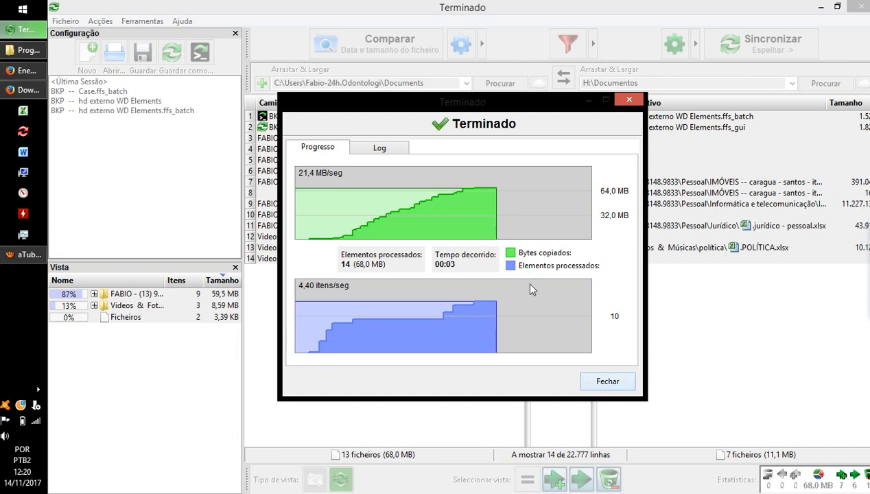
click(608, 382)
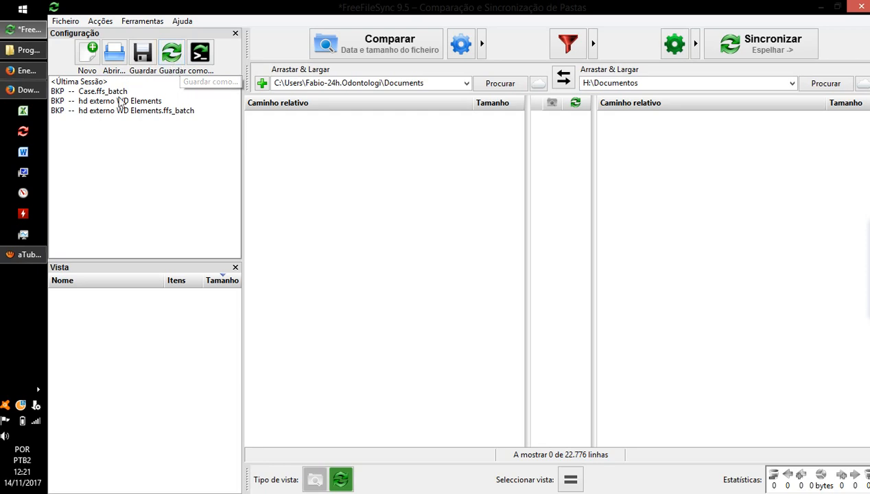
Save the configuration as teste, of type FreeFileSync (*.ffs_gui), in the computer's Documentos folder
click(173, 55)
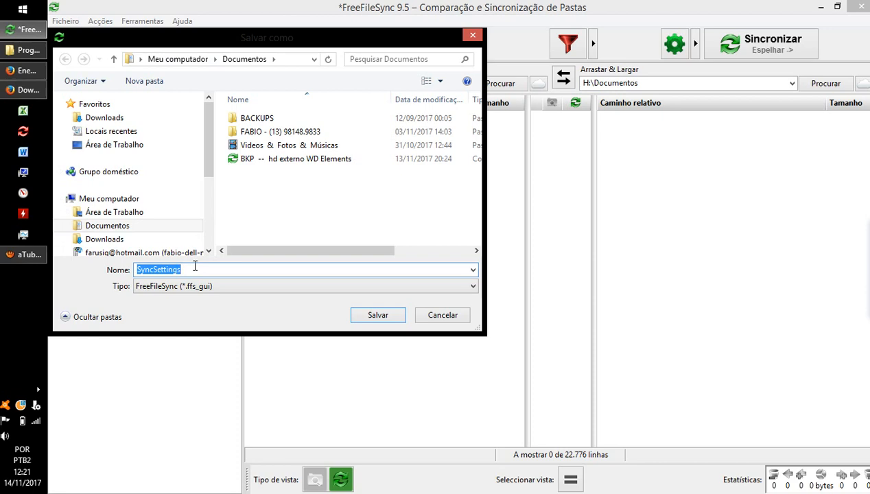
text(teste)
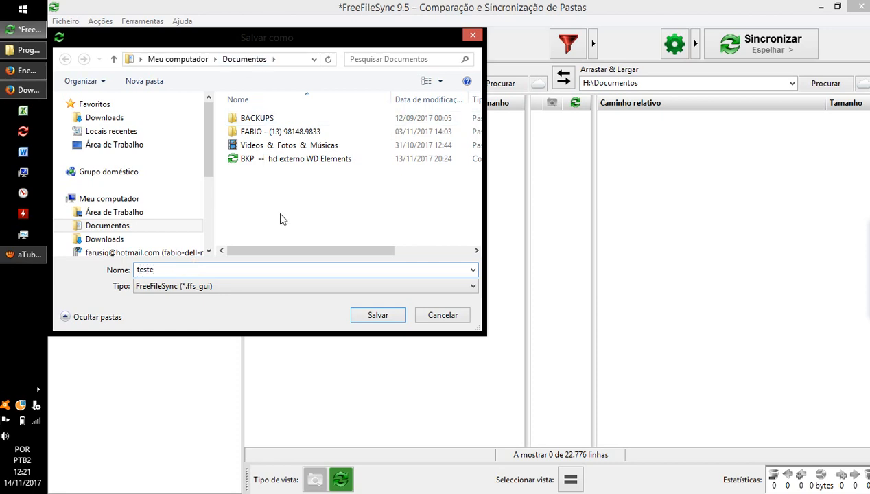
click(369, 317)
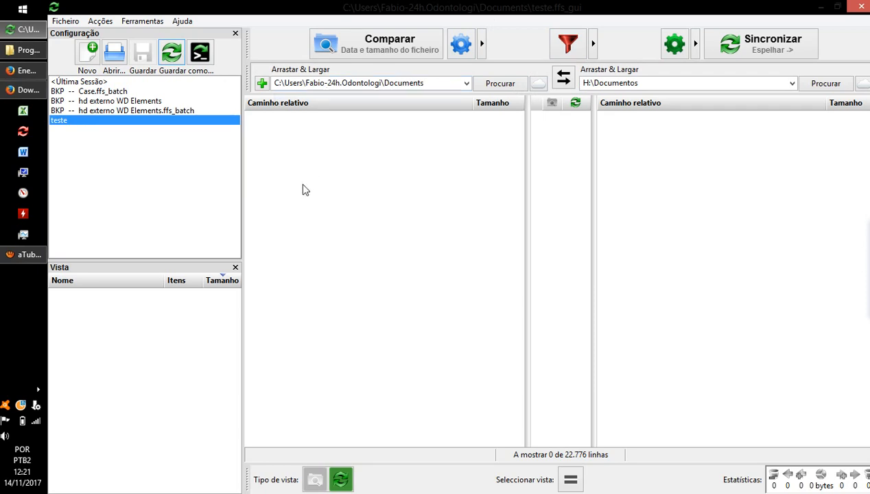
Close FreeFileSync and launch it again
click(838, 6)
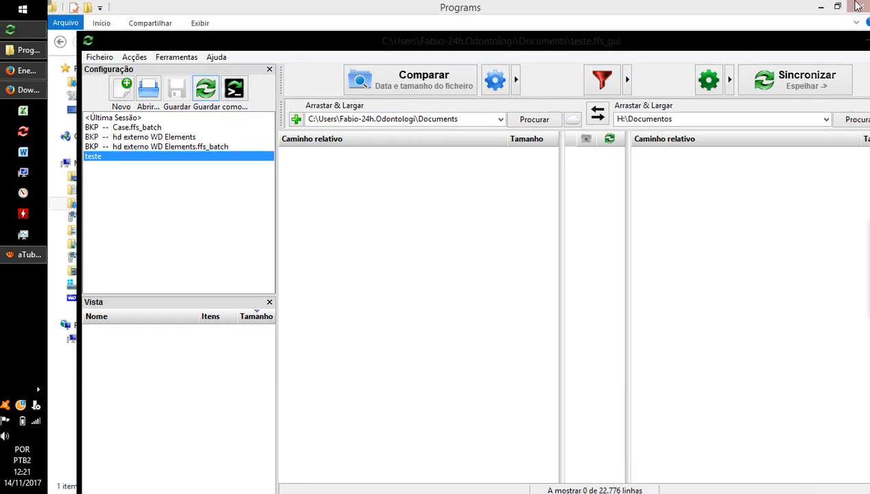
click(857, 6)
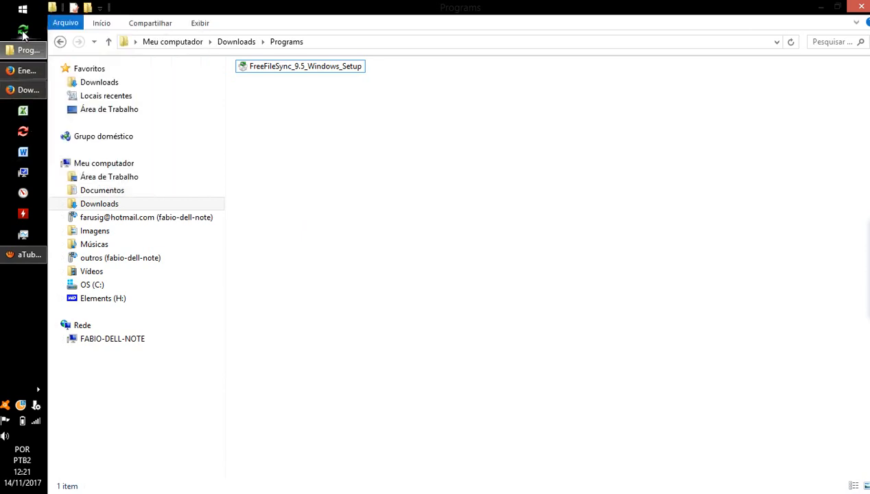
click(22, 32)
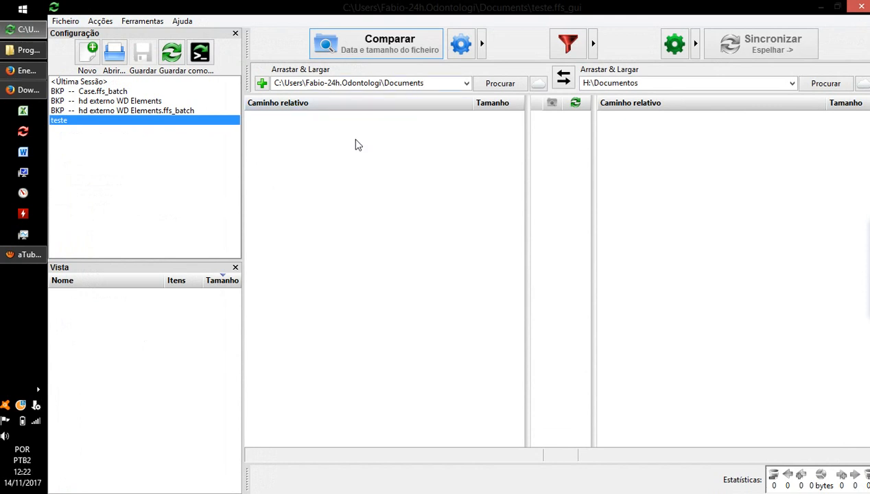
click(85, 59)
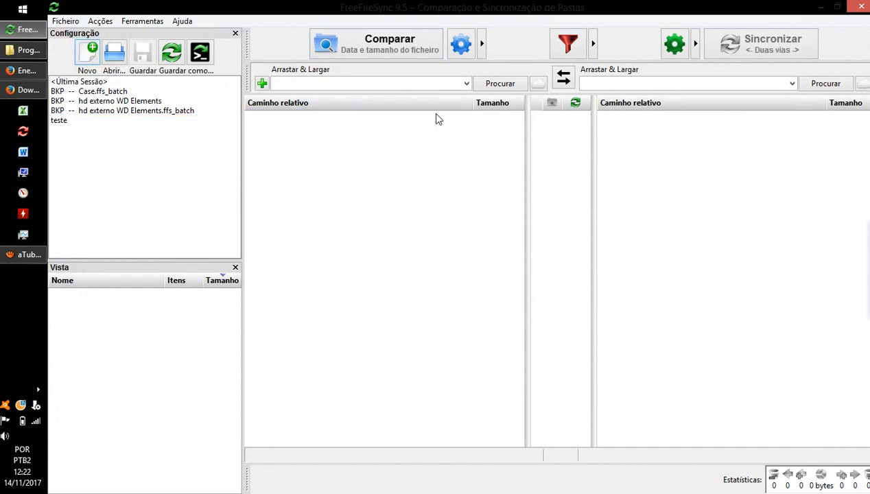
click(486, 85)
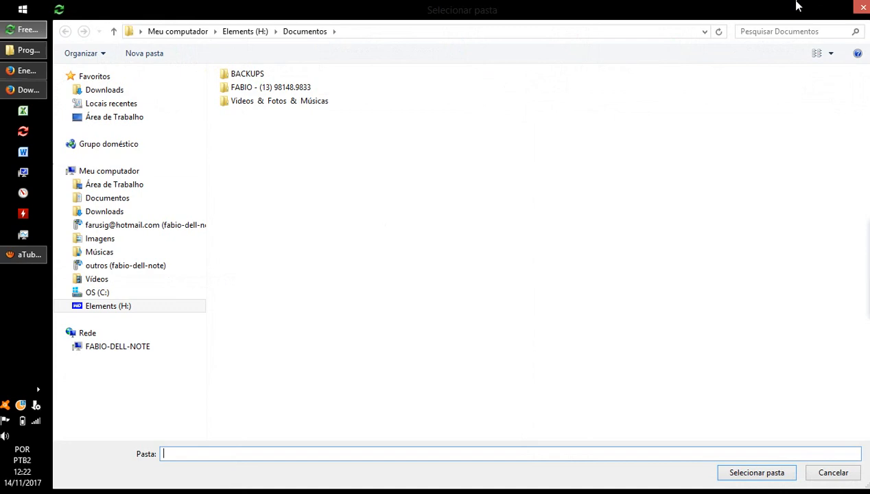
click(862, 7)
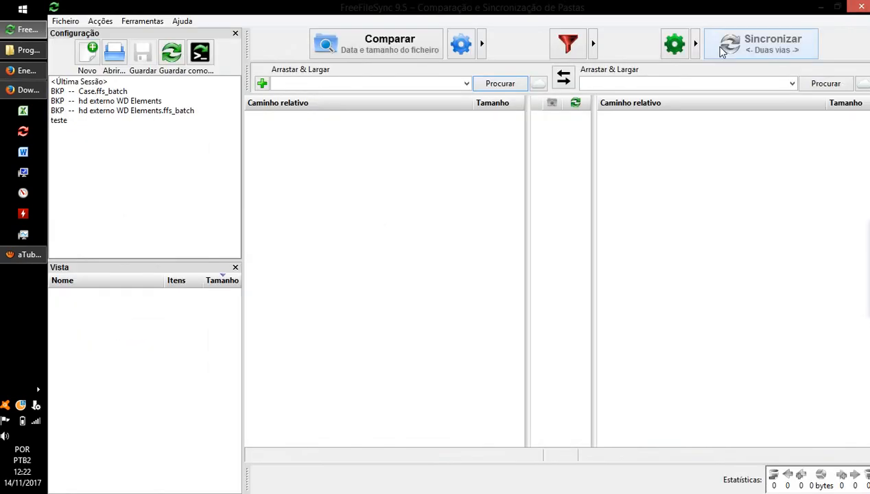
click(810, 90)
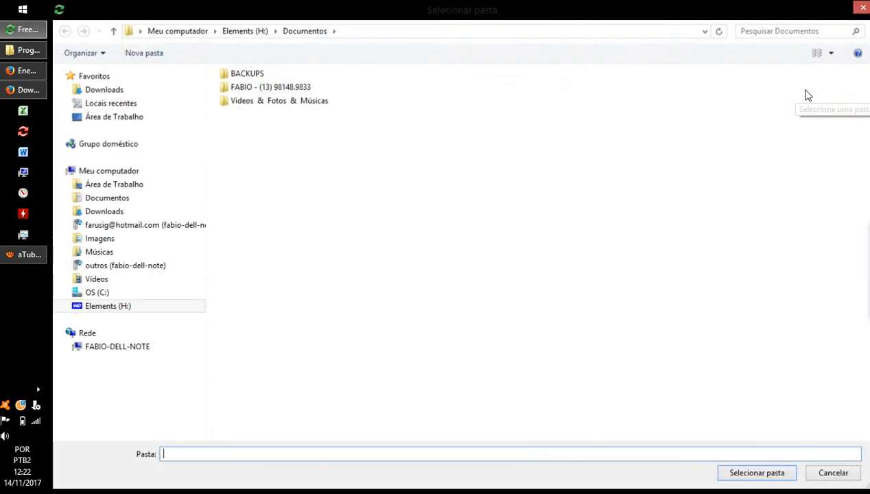
click(859, 8)
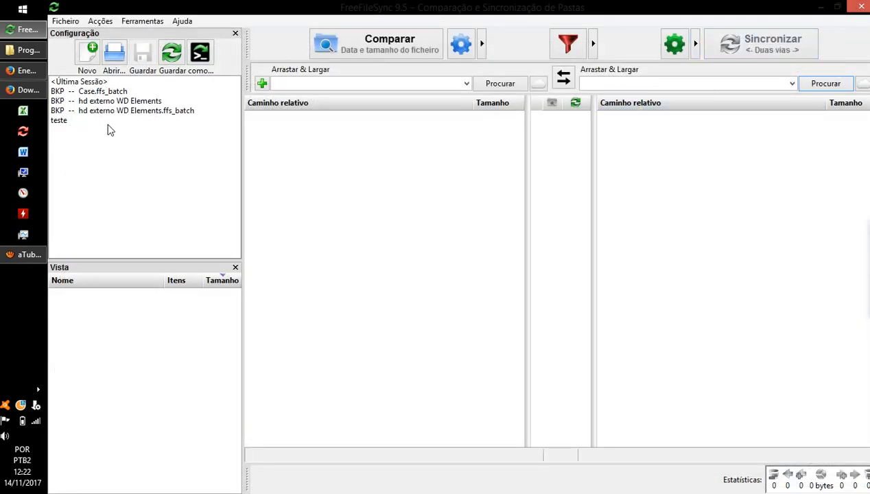
Load the saved teste configuration, compare its folders, and close FreeFileSync
click(61, 121)
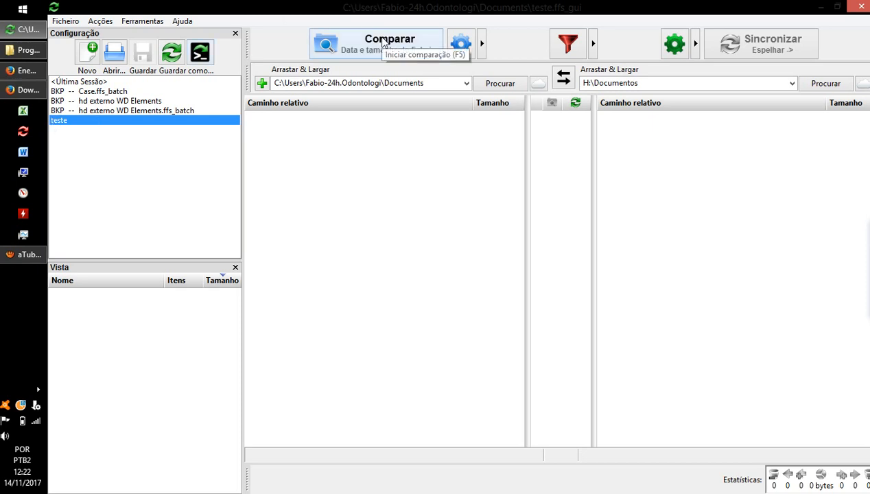
double_click(61, 121)
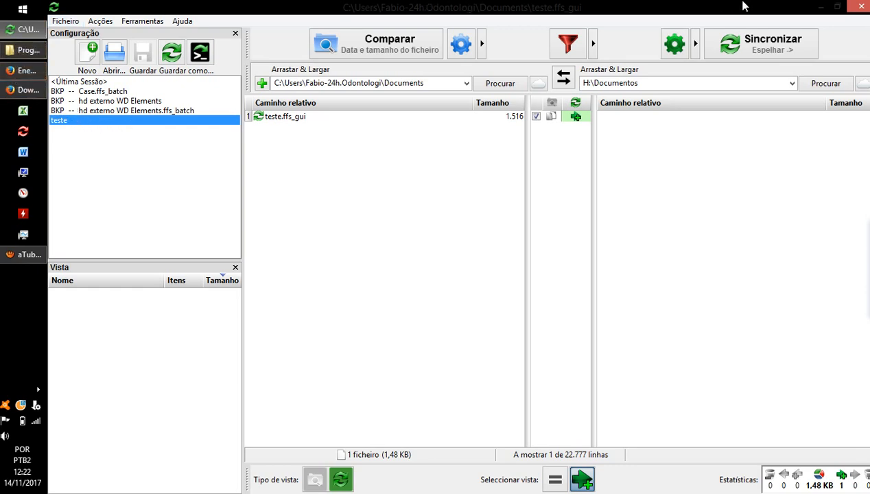
click(861, 6)
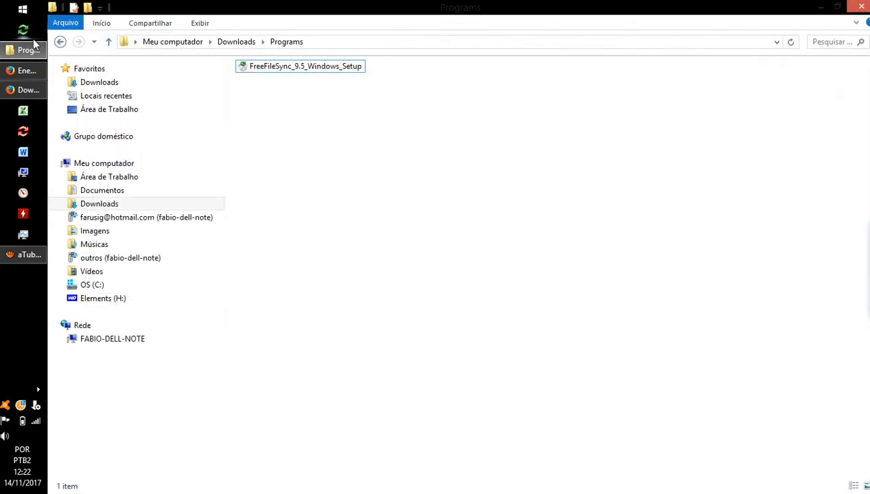
Switch to File Explorer and open the teste configuration file from the computer's Documentos folder
click(28, 90)
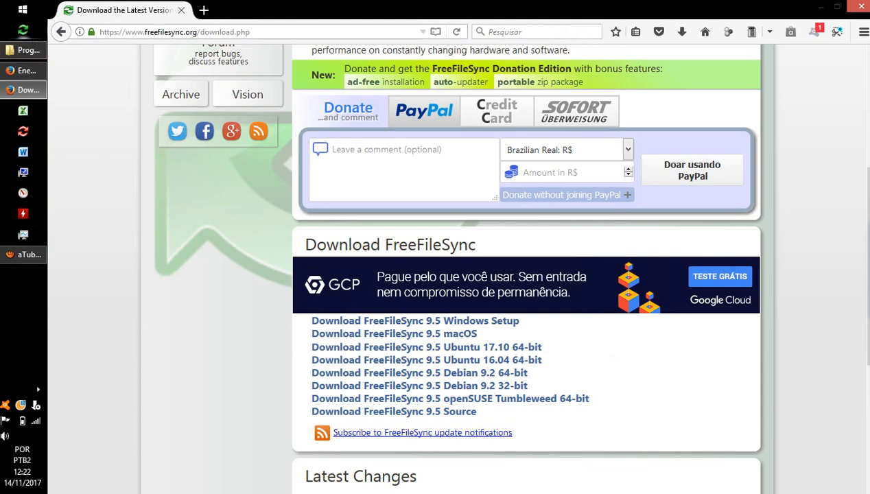
click(27, 50)
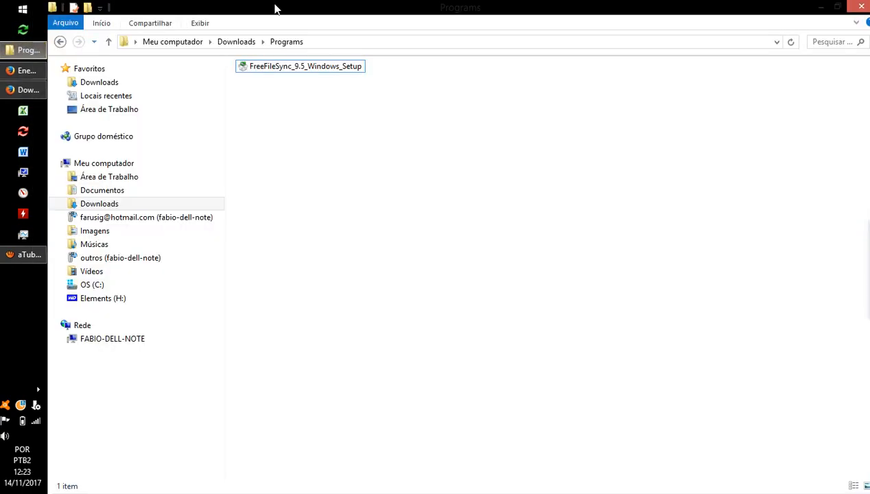
click(236, 42)
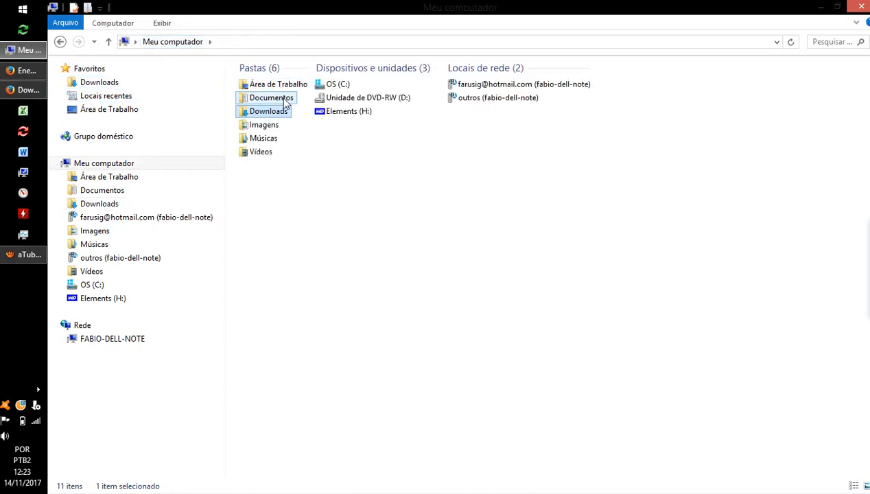
double_click(284, 100)
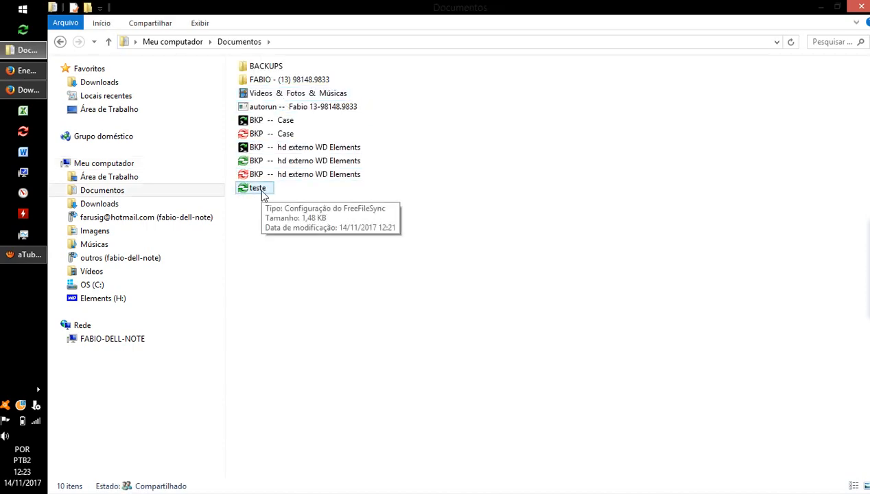
click(258, 192)
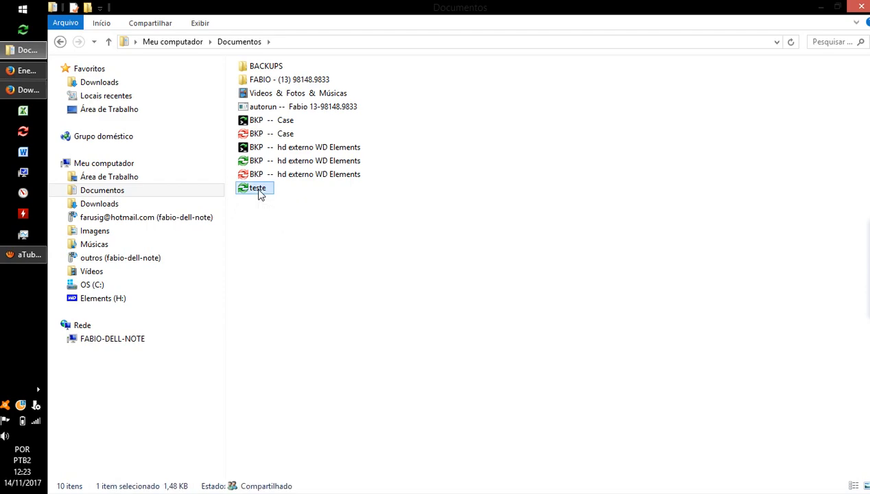
double_click(259, 193)
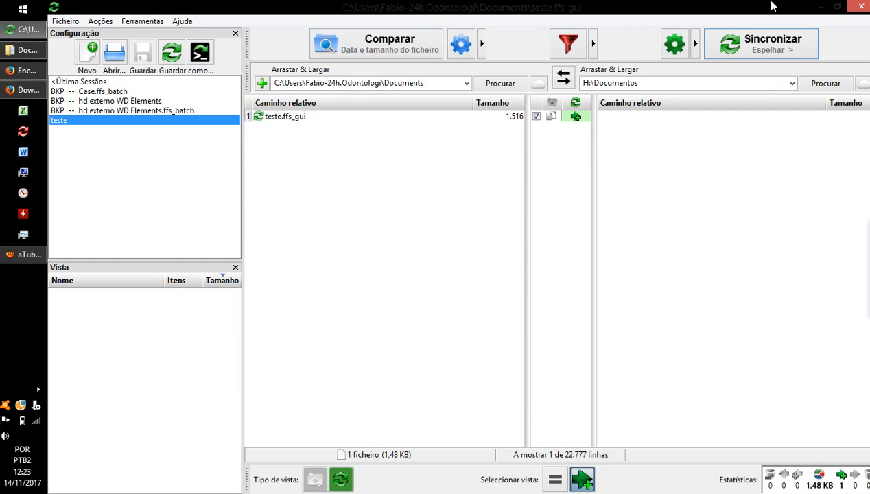
Synchronize the folders of the teste configuration and close the completion report and FreeFileSync
click(754, 46)
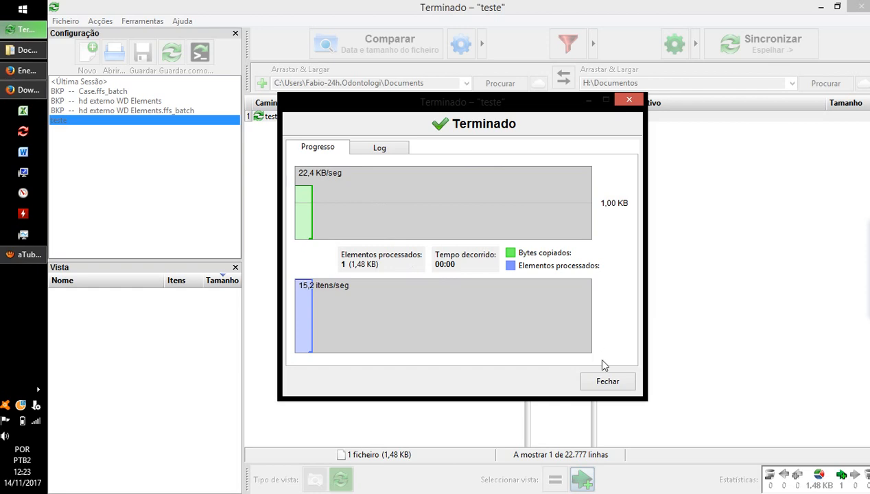
click(607, 380)
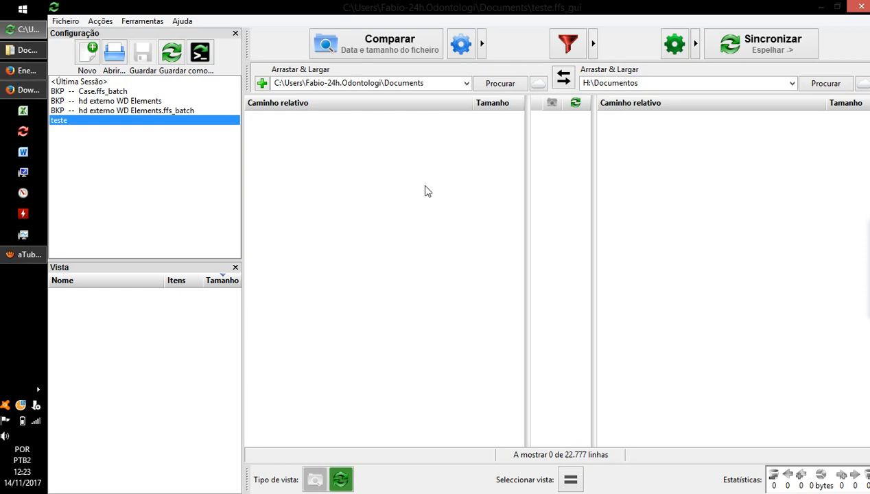
click(861, 6)
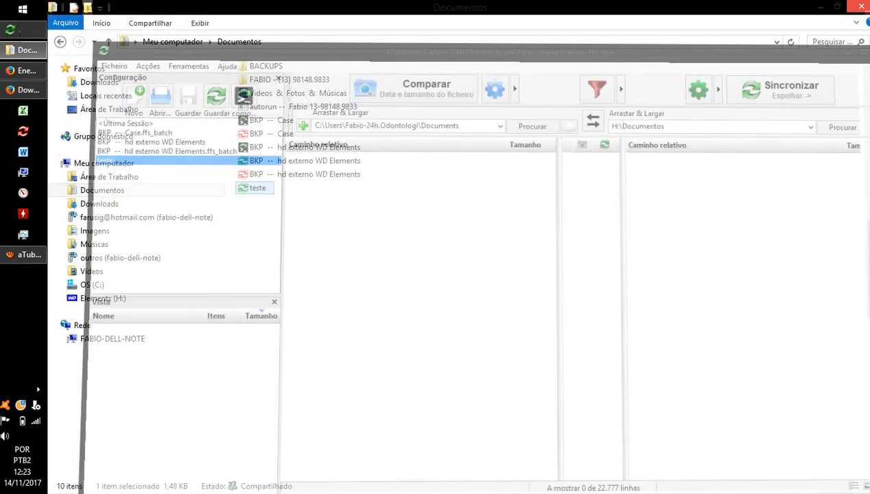
Reopen the teste configuration file from Documentos to check the comparison, and close FreeFileSync and File Explorer
click(264, 203)
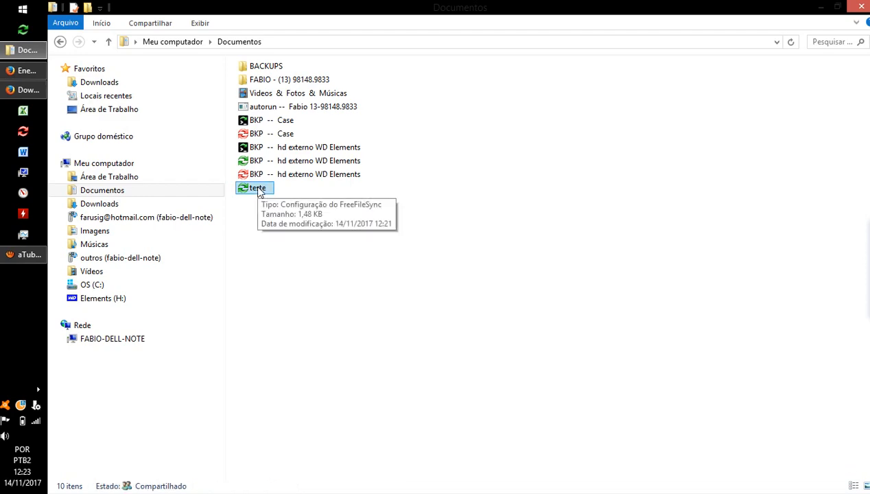
click(260, 192)
double_click(260, 192)
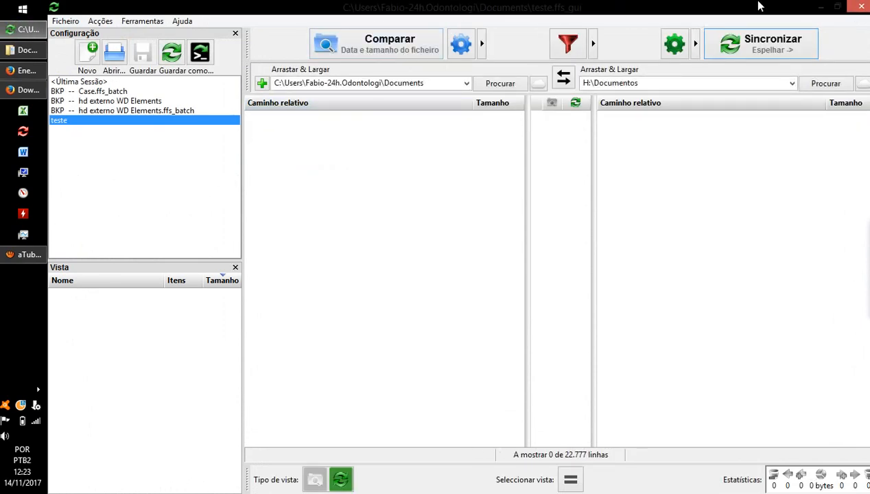
click(861, 6)
click(856, 7)
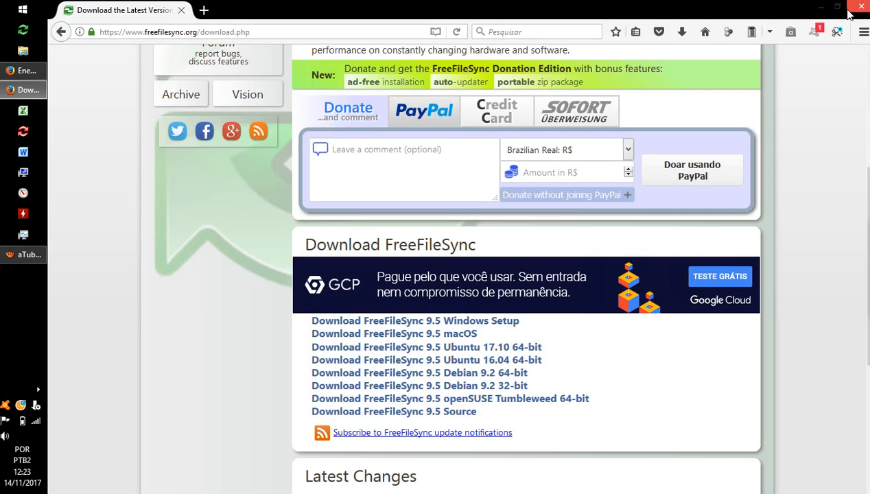
Reopen File Explorer and locate the teste configuration file in the computer's Documentos folder
key(super+c)
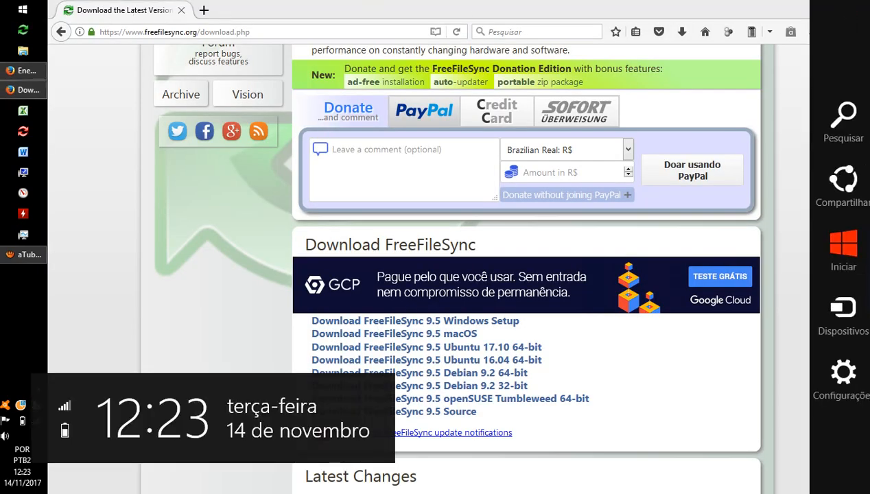
click(28, 57)
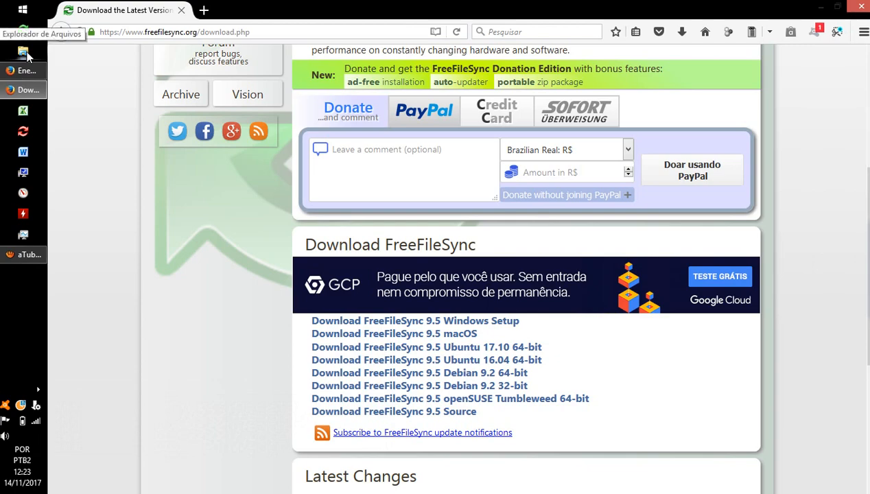
click(27, 53)
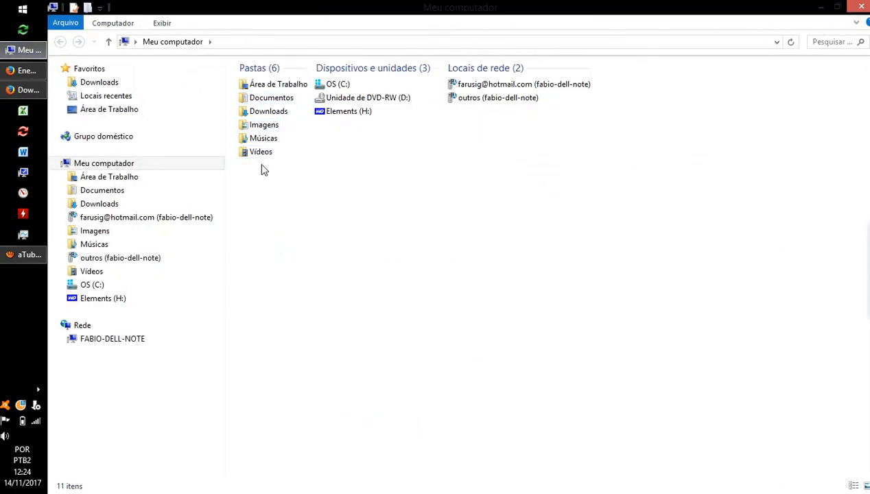
double_click(259, 98)
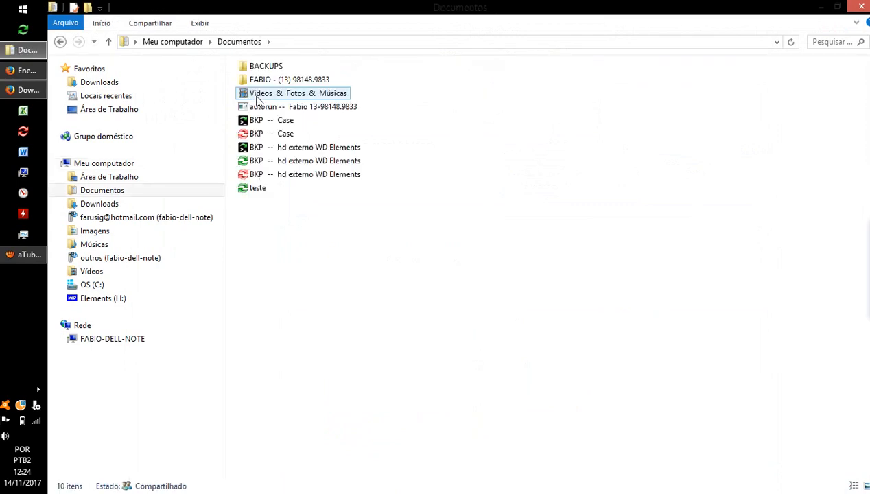
click(256, 197)
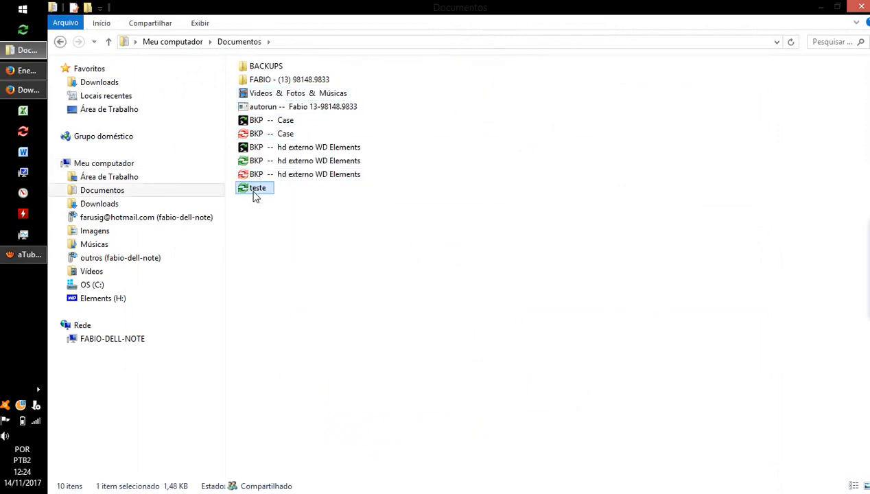
click(256, 196)
click(262, 209)
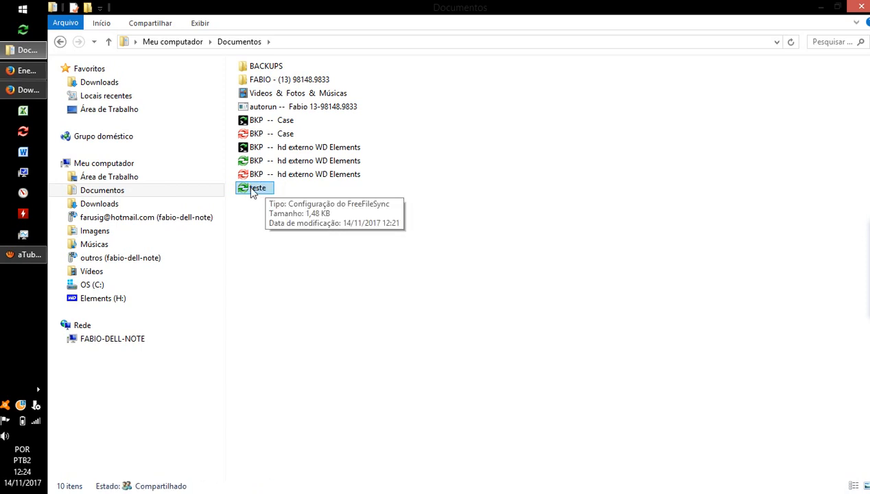
Launch FreeFileSync, load the saved teste configuration, and compare its source and destination folders
click(22, 31)
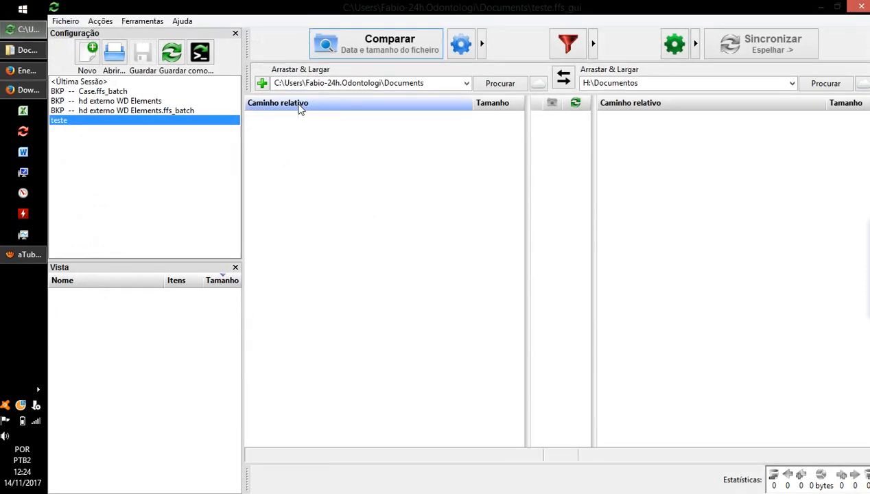
double_click(121, 123)
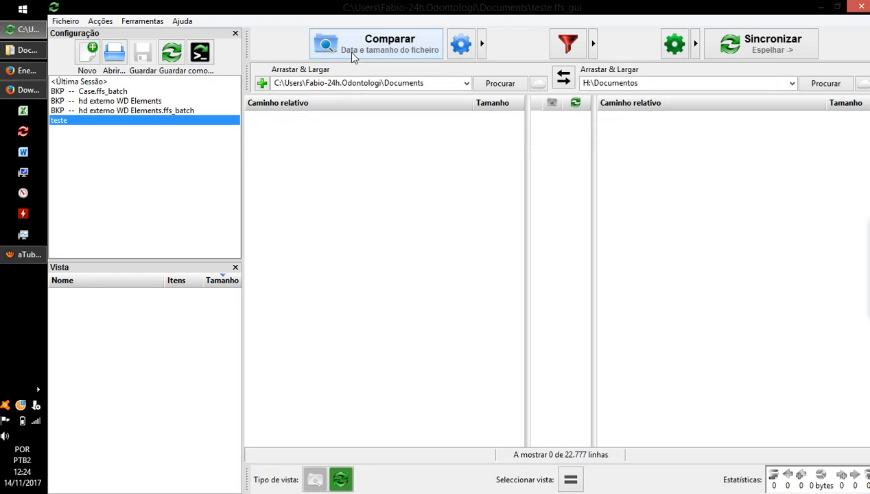
click(94, 111)
click(97, 119)
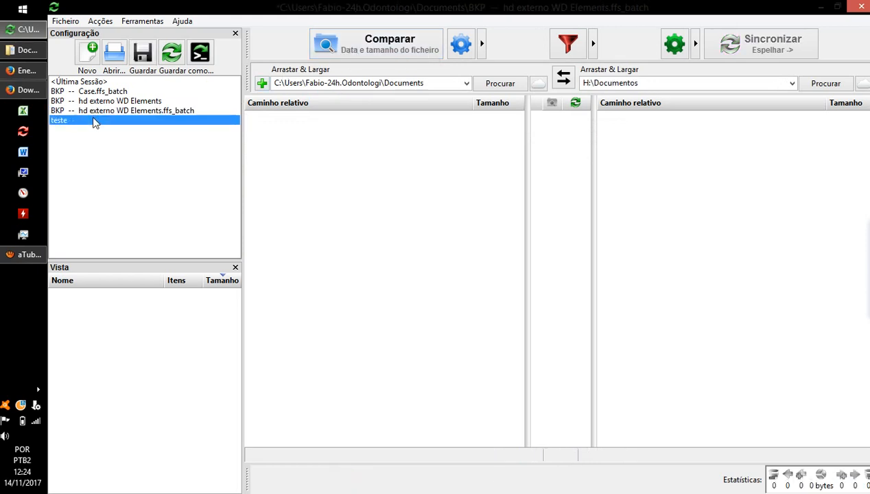
click(389, 43)
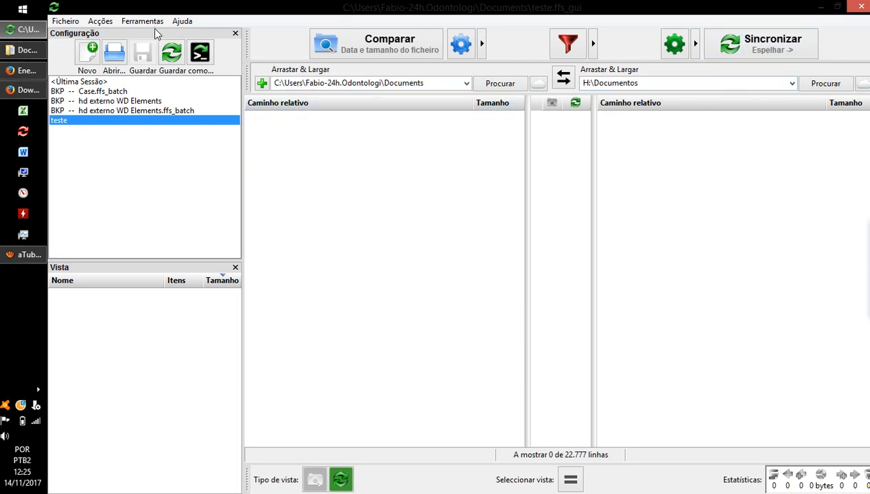
Save the teste configuration as a FreeFileSync batch job named teste in Documentos, keeping Show error dialog and Show summary
click(199, 59)
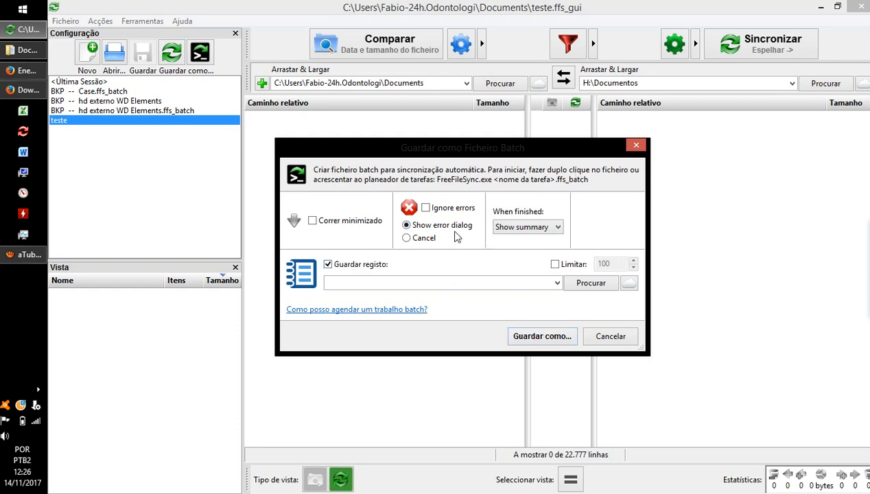
click(540, 336)
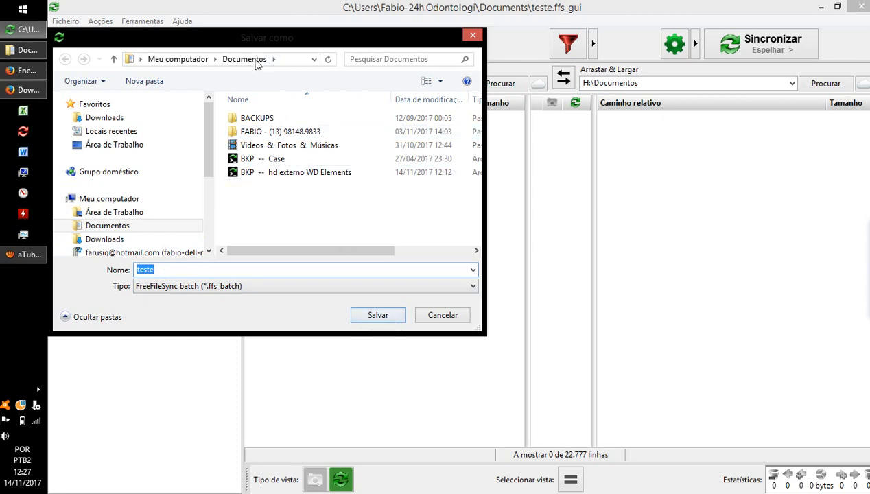
click(375, 315)
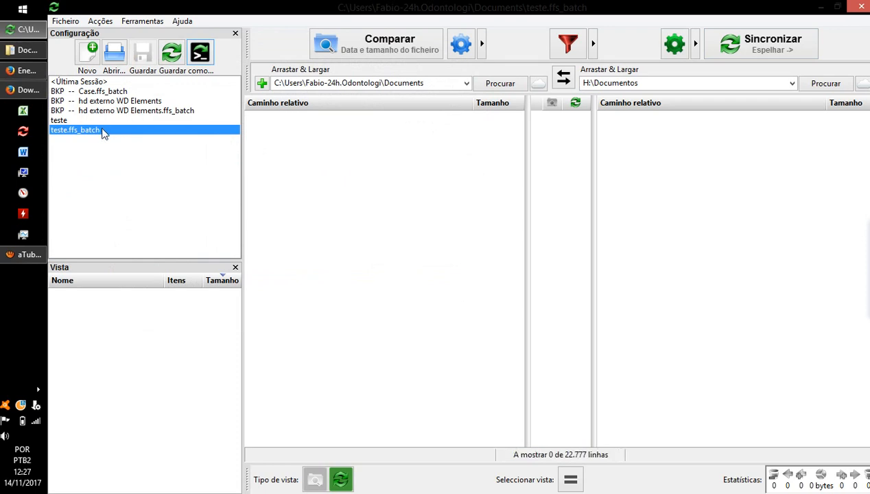
Check the source folder of the teste configuration, compare the folders of teste.ffs_batch, and close FreeFileSync
click(64, 120)
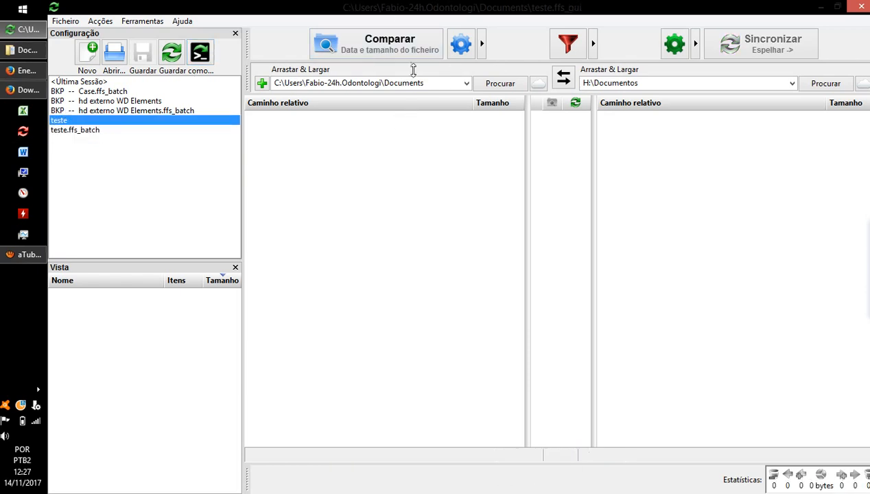
double_click(441, 83)
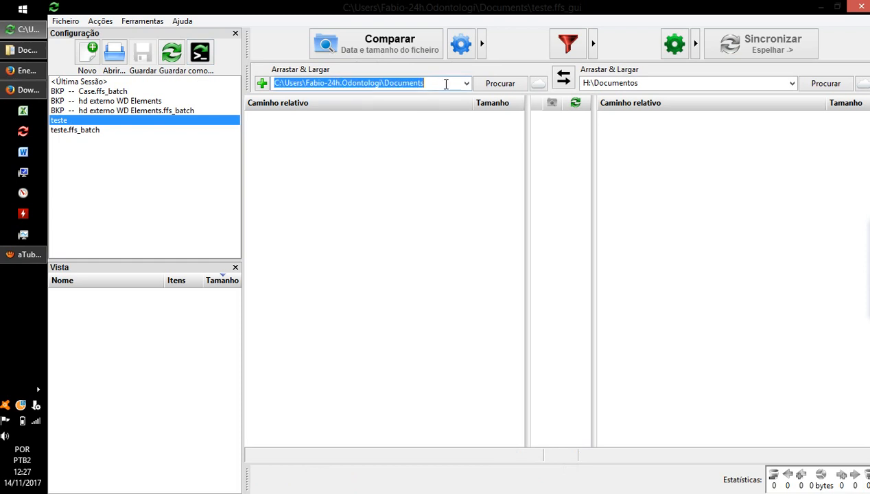
click(60, 131)
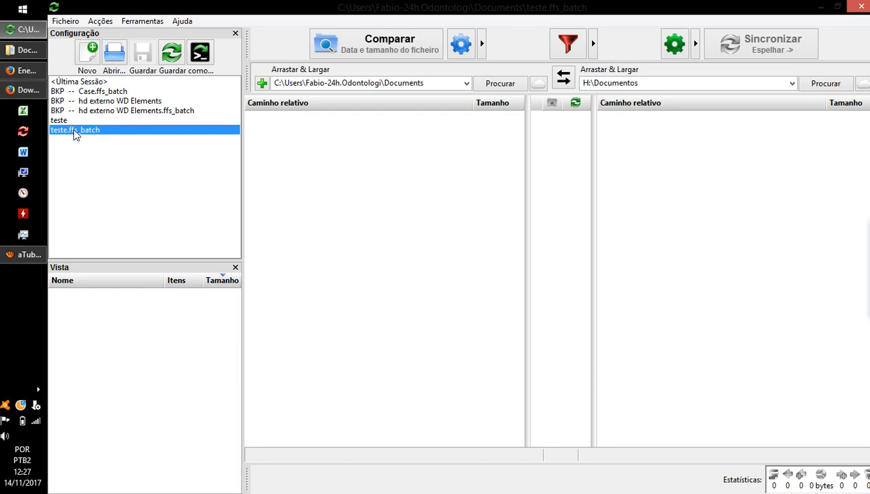
double_click(75, 135)
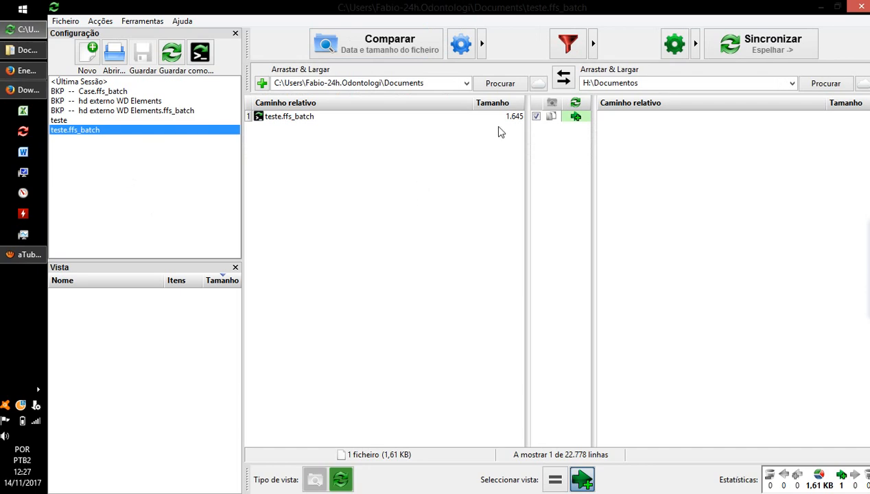
click(860, 7)
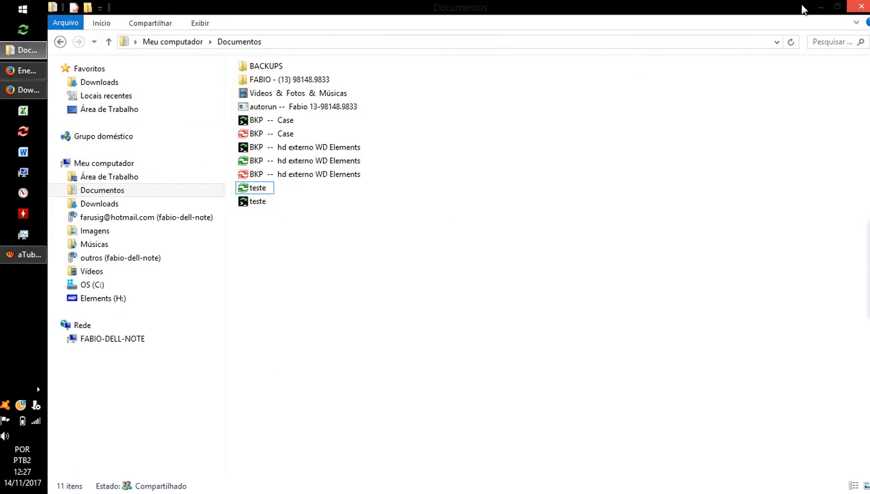
Run the teste batch file from Documentos to synchronize the folders automatically, and close its progress window
click(257, 202)
double_click(255, 203)
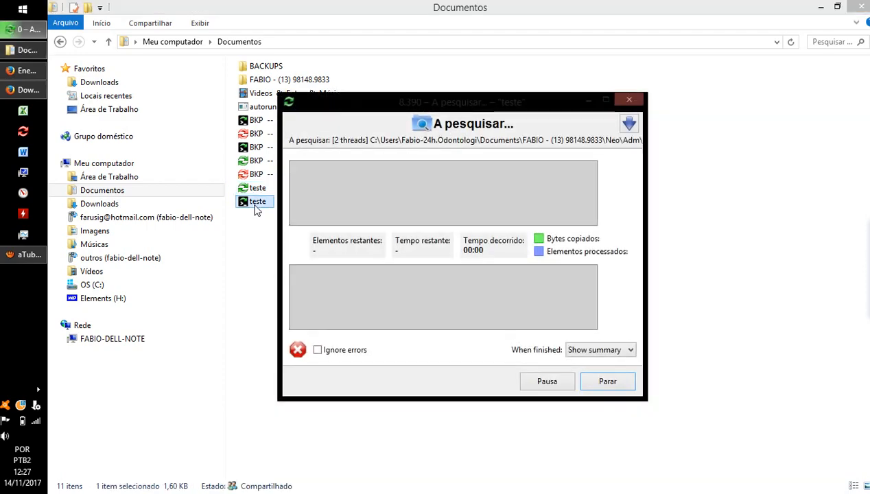
click(636, 101)
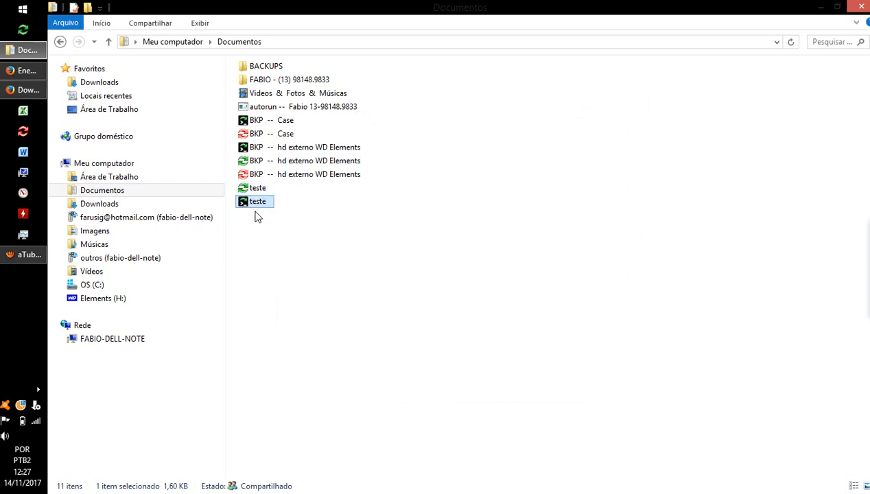
Open the regular teste configuration file from Documentos to check its comparison, and close FreeFileSync
click(258, 190)
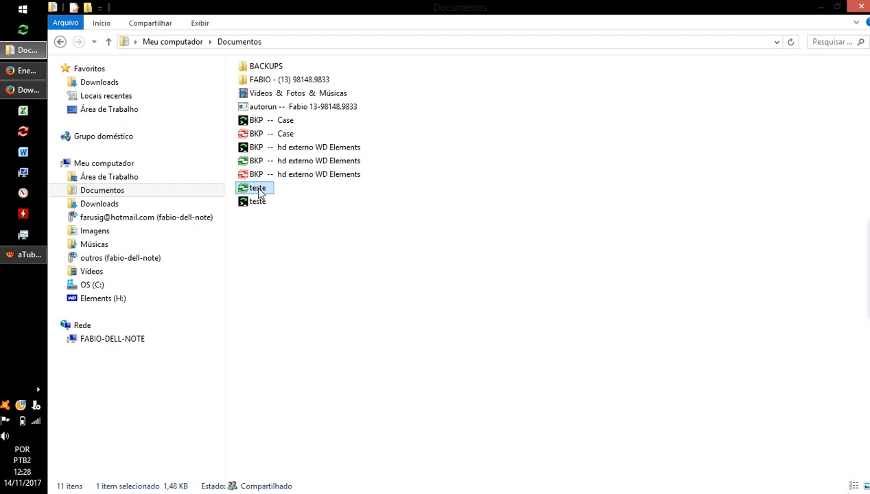
double_click(258, 189)
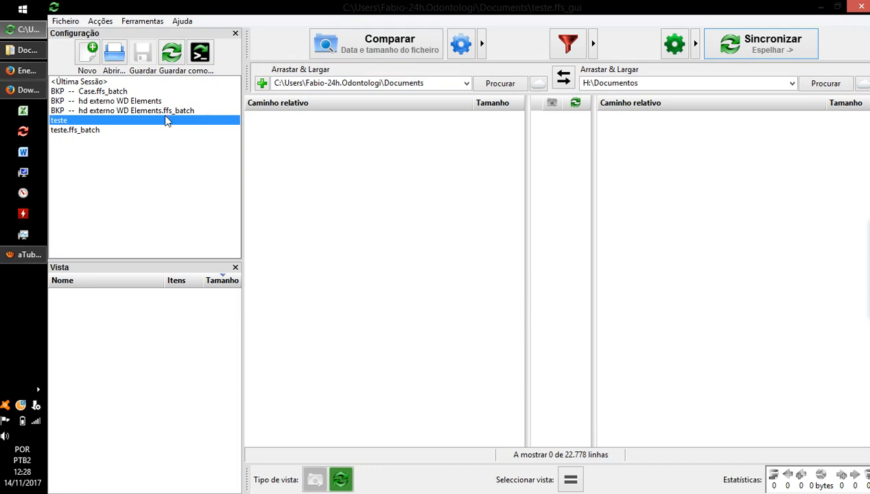
click(862, 10)
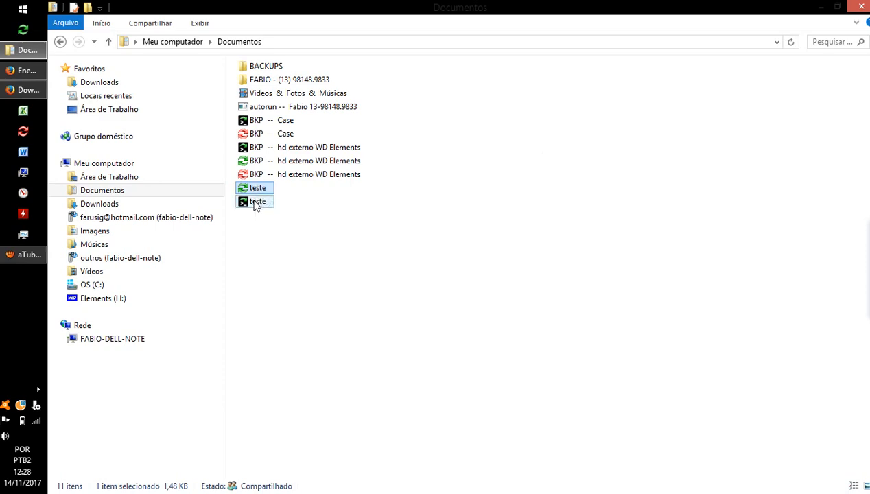
Run the teste batch synchronization again and close its completion report
click(255, 203)
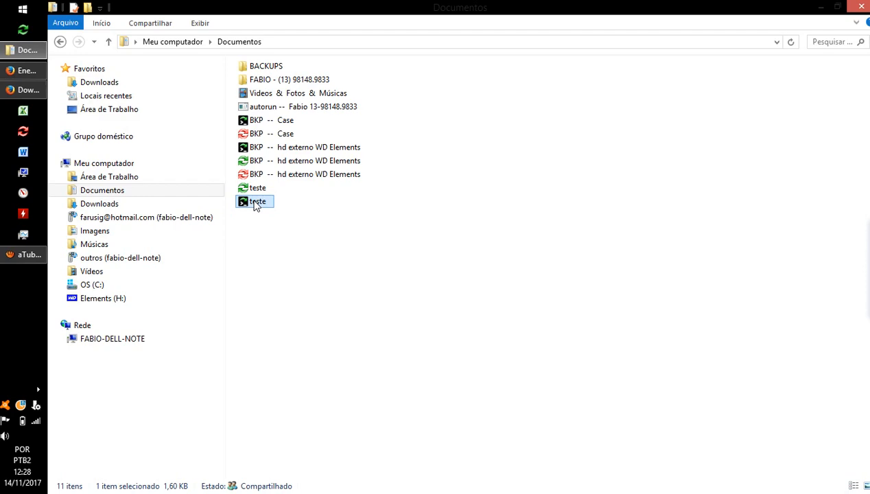
double_click(256, 204)
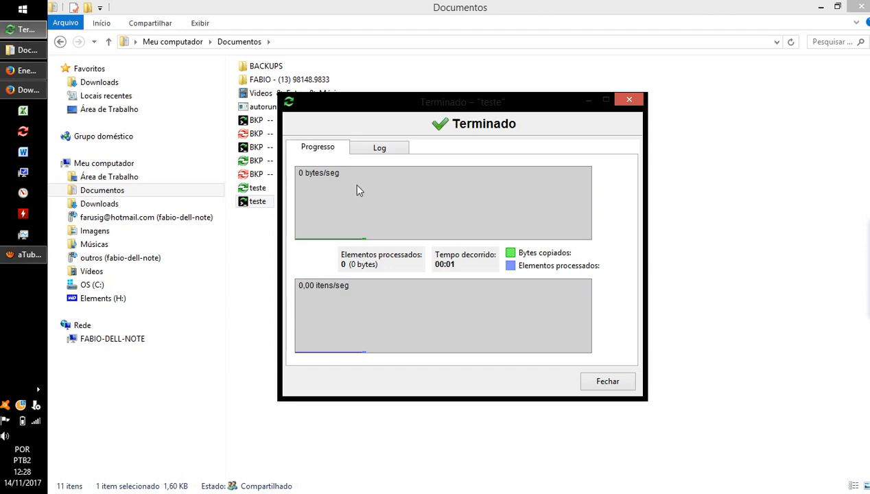
click(627, 103)
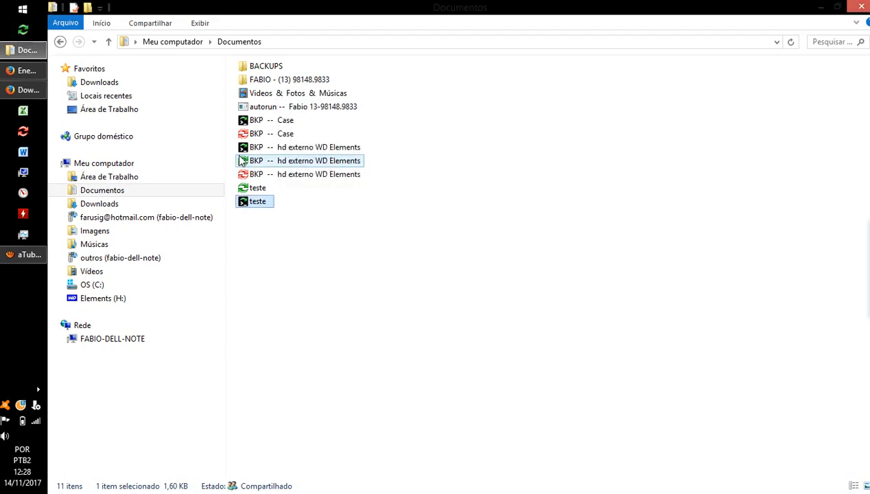
Reopen the regular teste configuration file, repeat the folder comparison, and close FreeFileSync
click(251, 190)
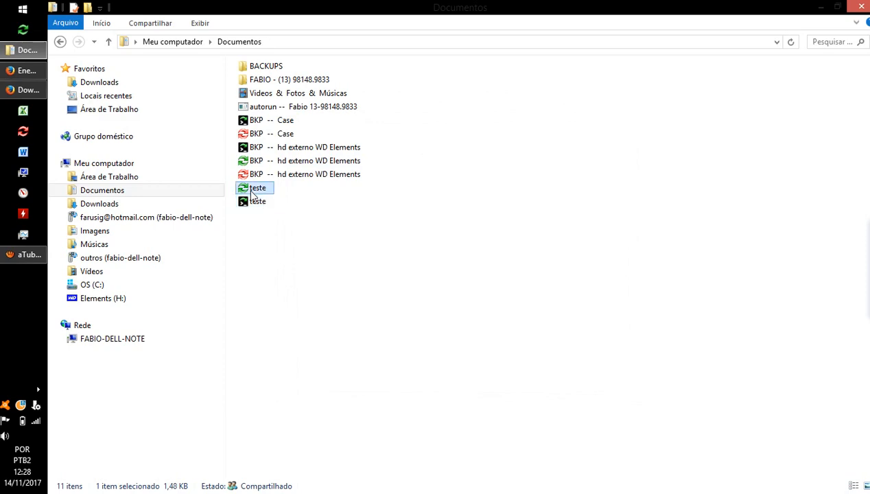
double_click(251, 192)
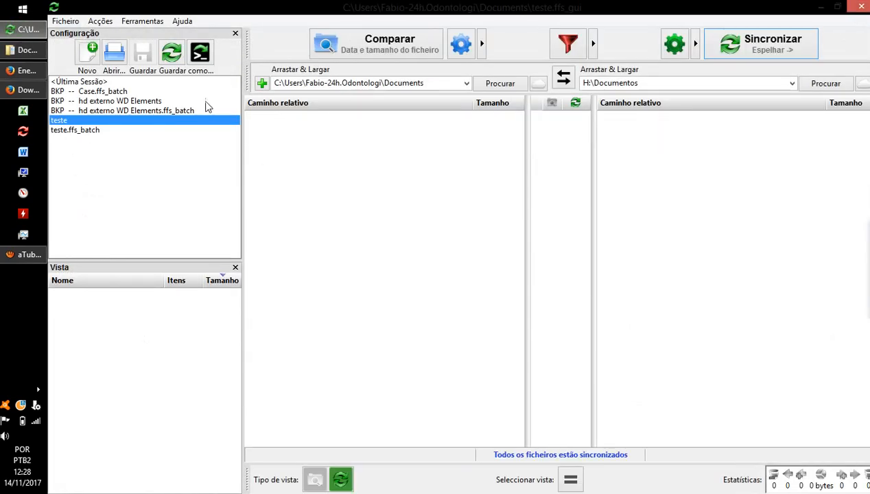
click(115, 120)
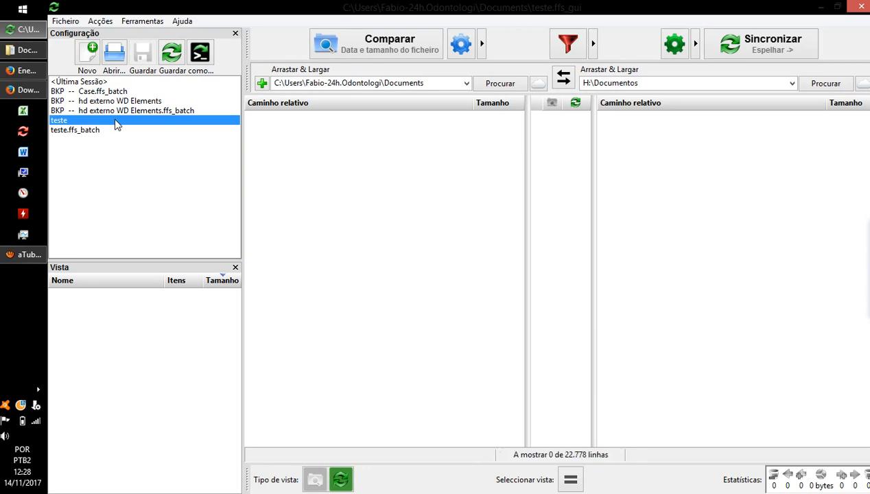
double_click(115, 122)
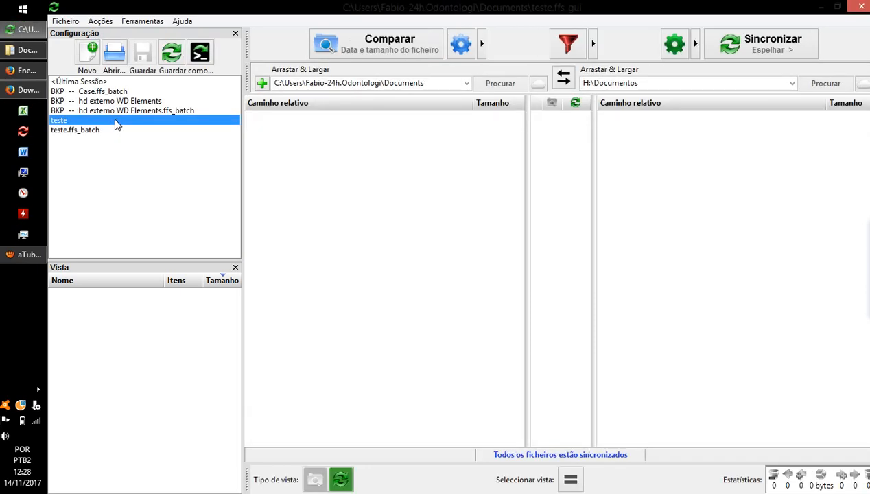
click(389, 40)
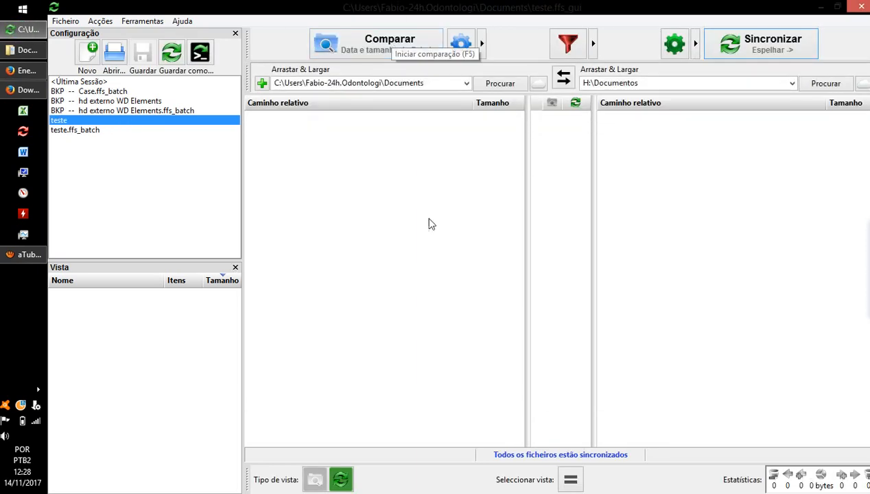
click(860, 6)
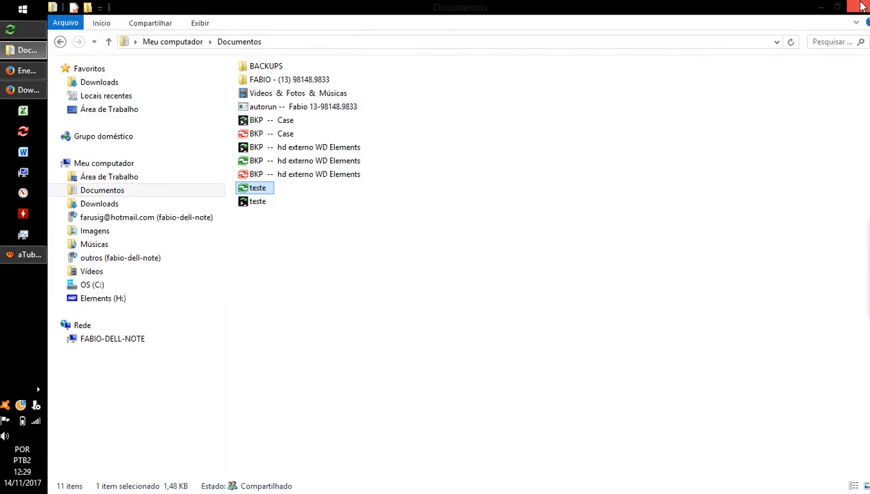
Contrast the two teste files by running the batch job and opening the regular configuration, closing each window
click(255, 201)
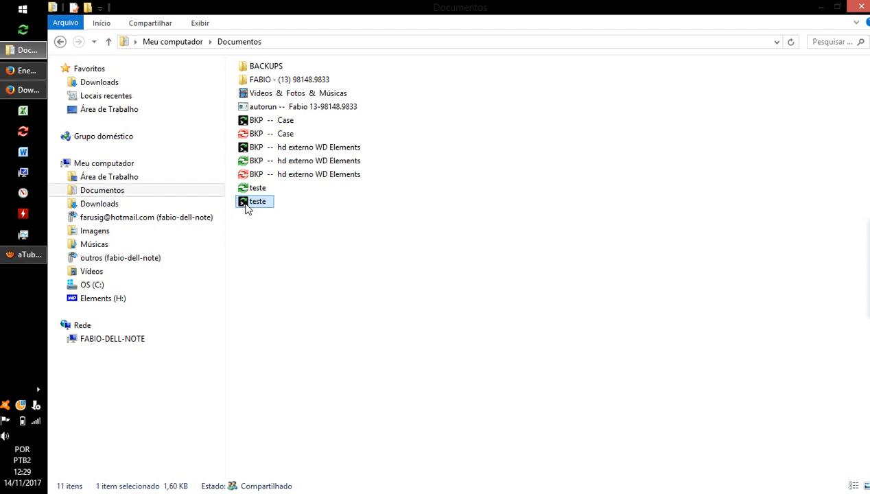
double_click(255, 201)
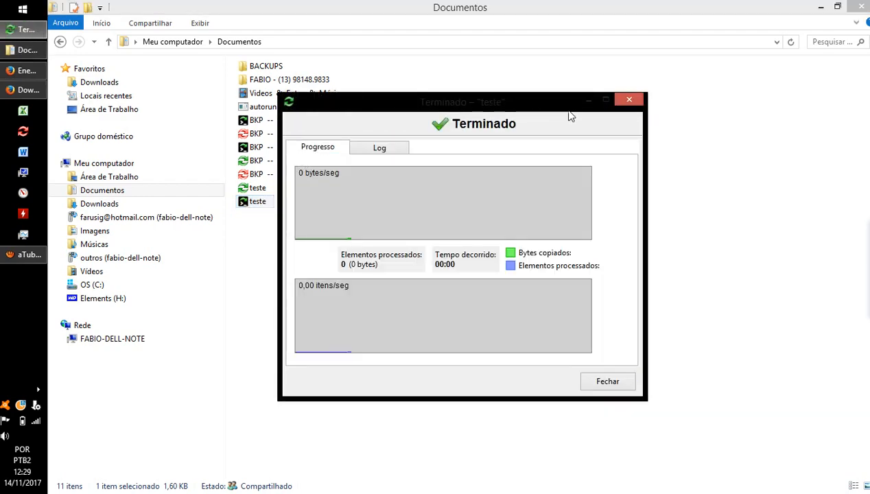
click(630, 101)
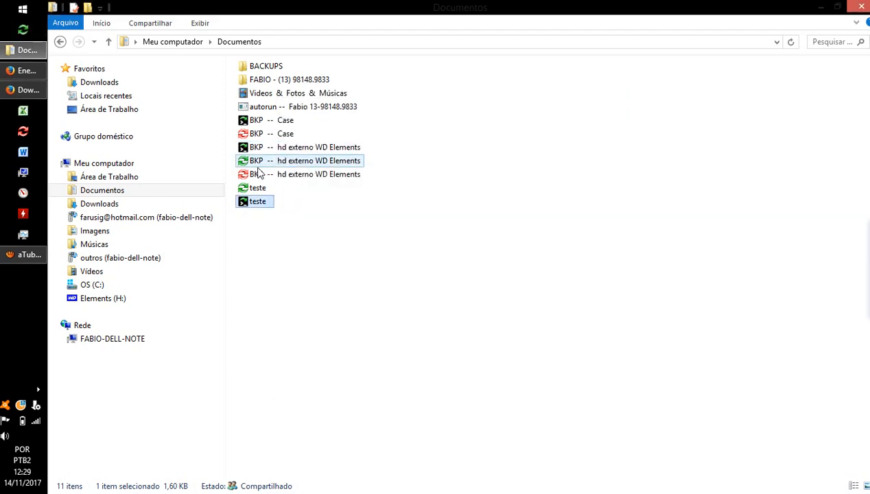
click(260, 189)
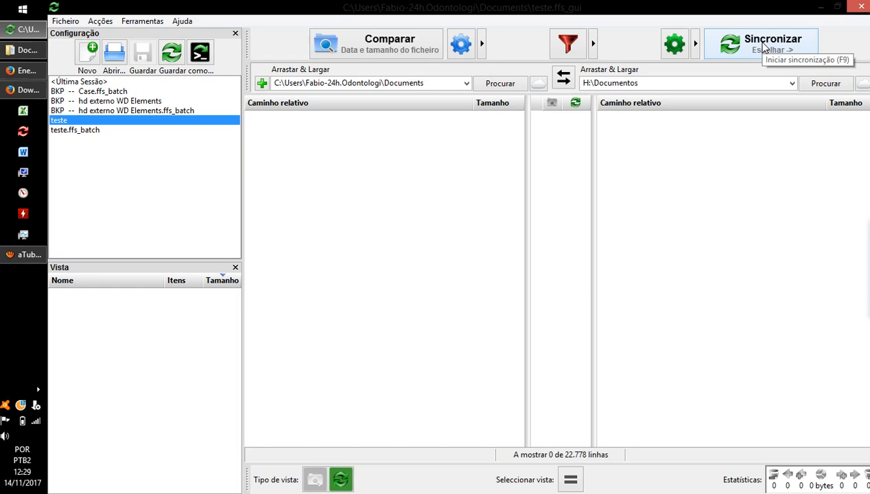
click(854, 6)
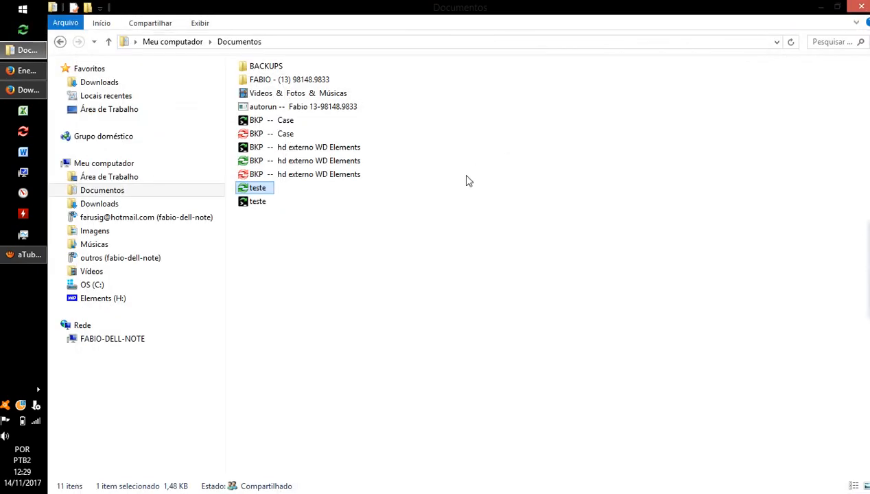
Clear the file selection in Documentos and launch RealTimeSync from the Start screen
click(244, 247)
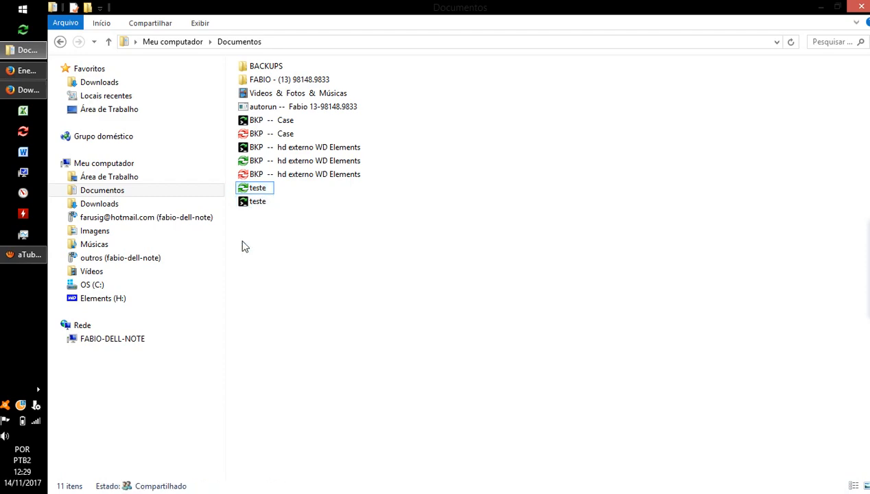
key(super)
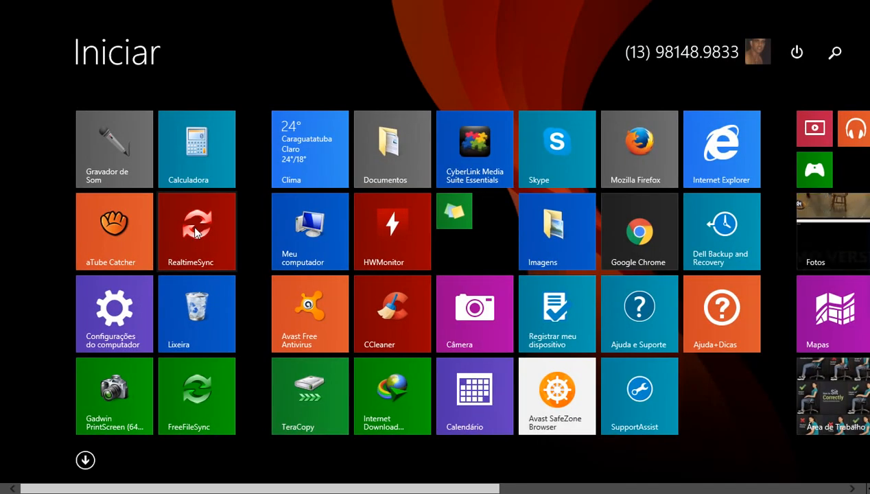
click(195, 233)
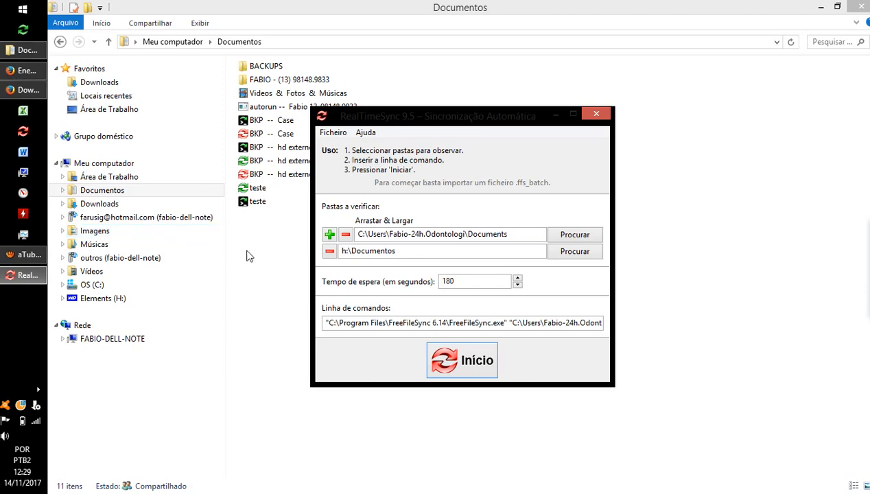
click(335, 137)
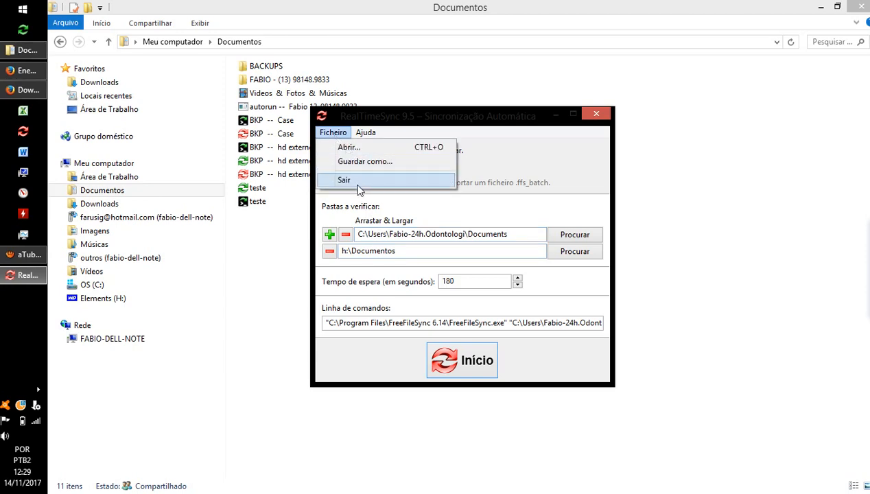
click(346, 148)
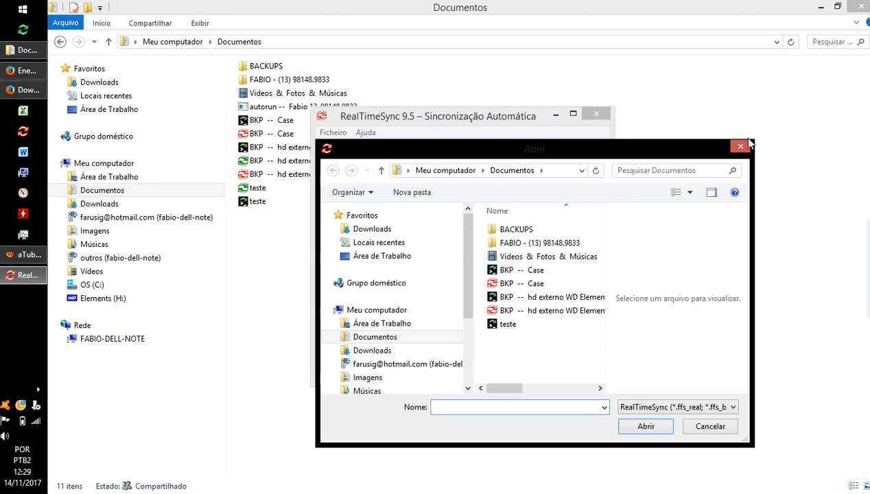
click(741, 146)
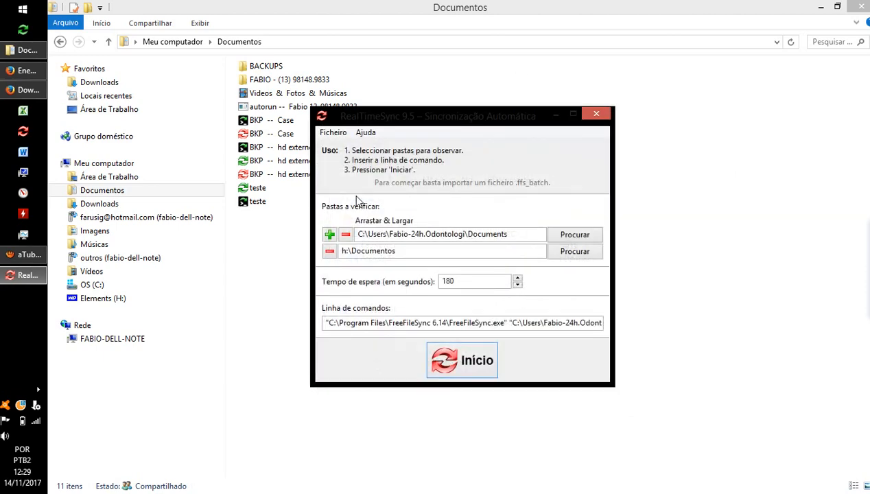
key(super)
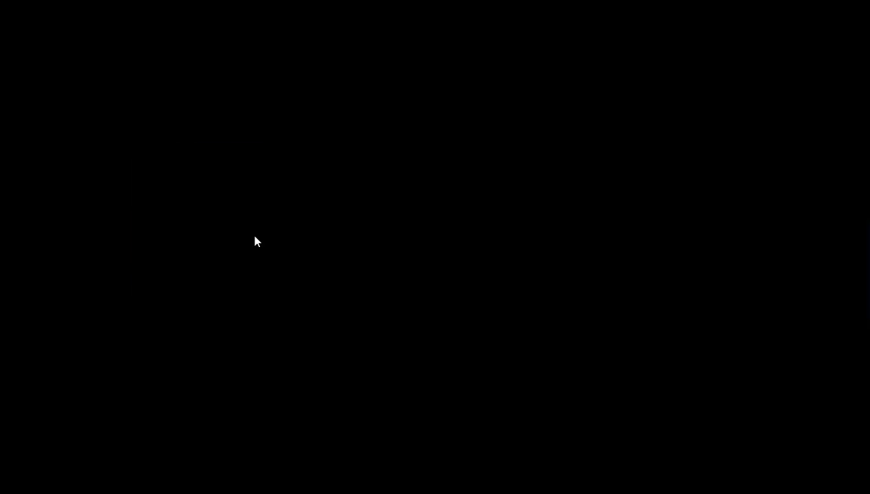
click(200, 205)
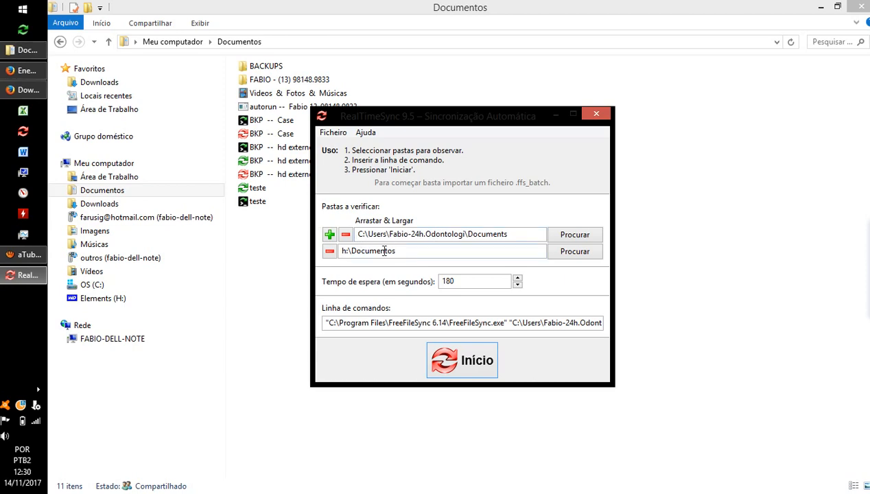
Load the teste batch job from Documentos into RealTimeSync to fill in the watched folders and command line
click(333, 133)
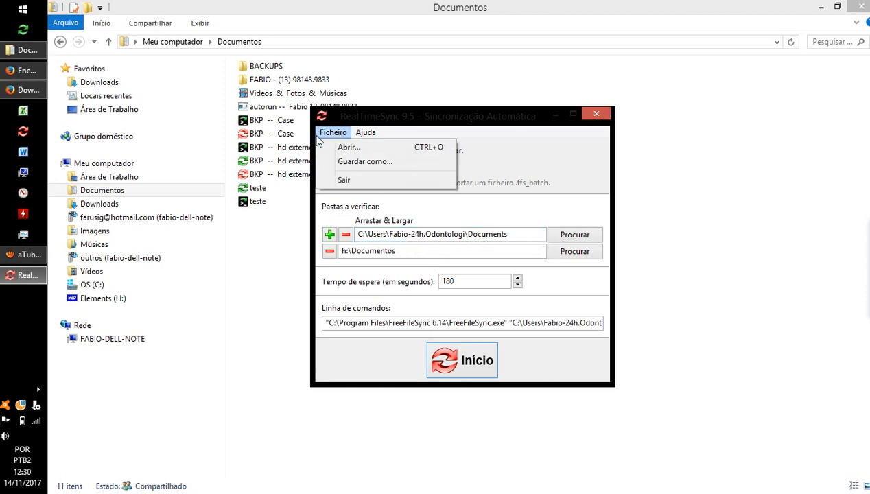
click(364, 151)
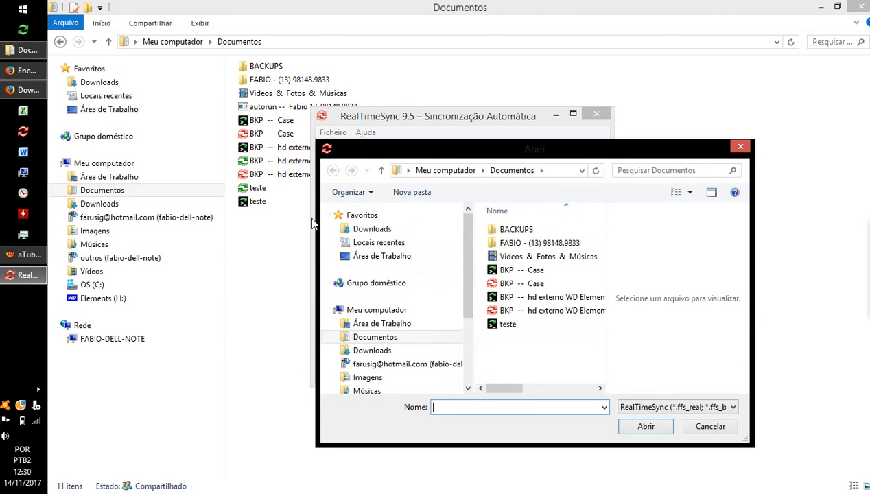
click(517, 327)
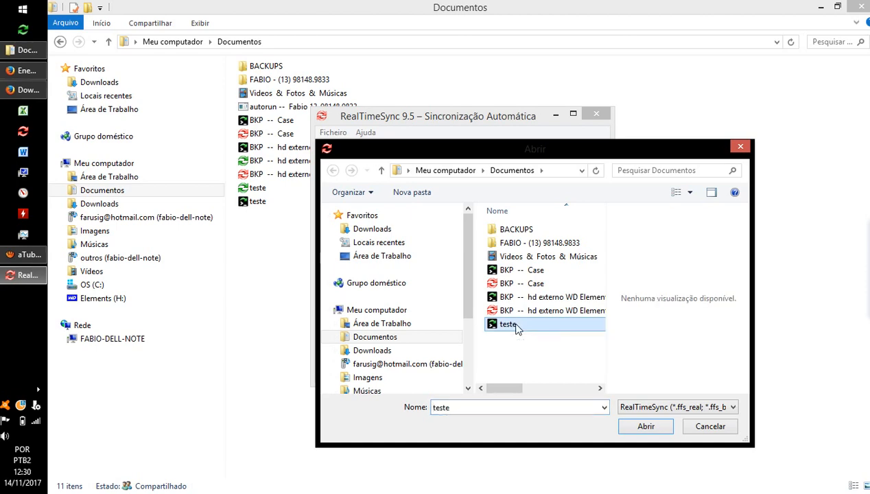
click(640, 430)
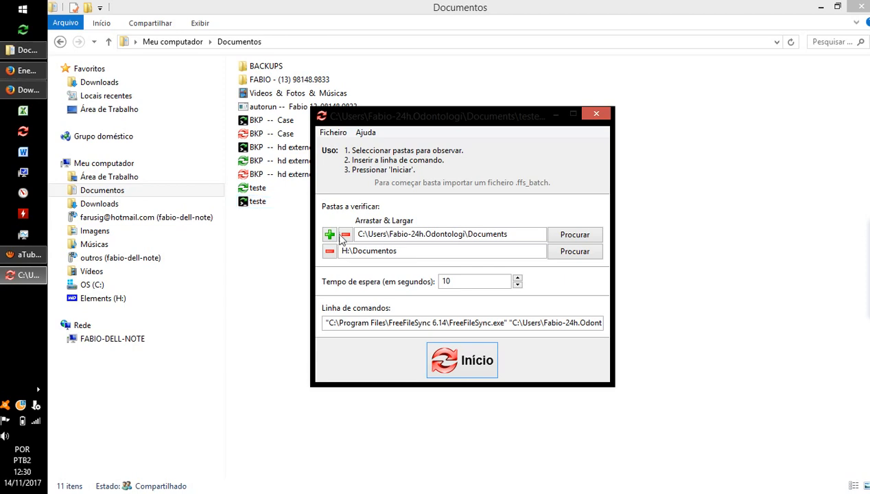
click(369, 254)
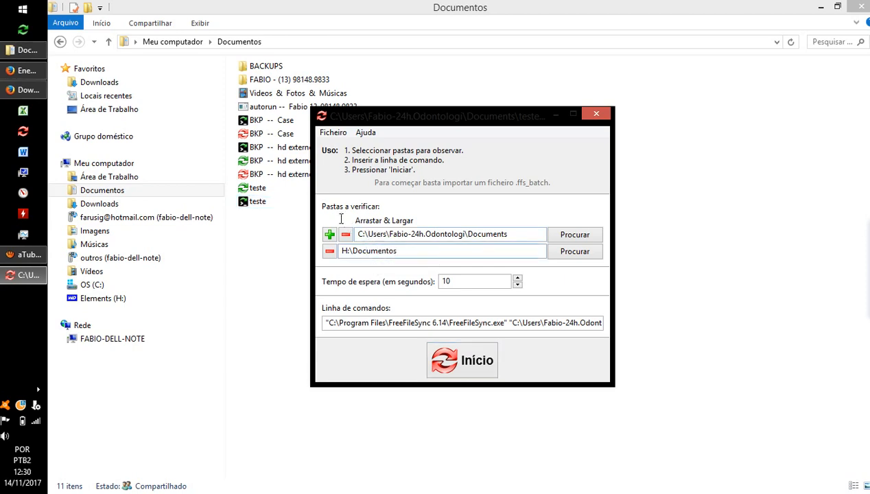
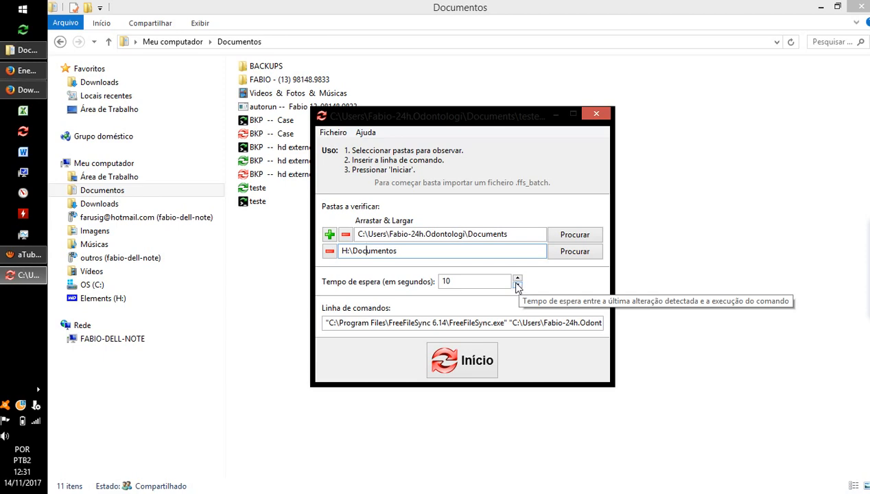
Try a waiting time of 120 seconds, and restore it to 10 seconds
click(492, 283)
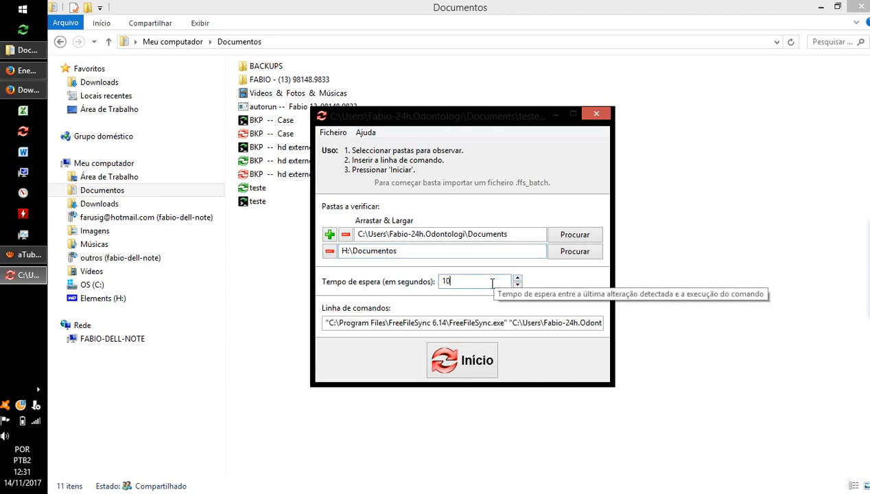
key(BackSpace)
key(BackSpace)
text(120)
key(BackSpace)
key(BackSpace)
key(BackSpace)
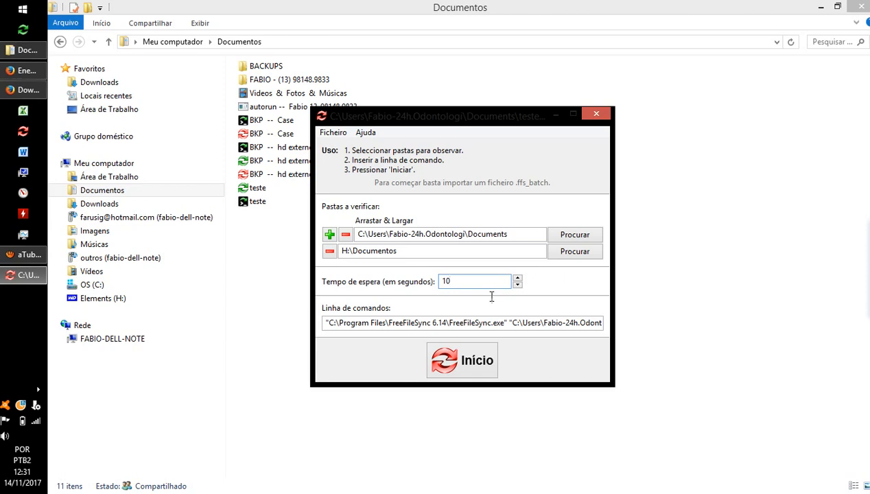
click(258, 190)
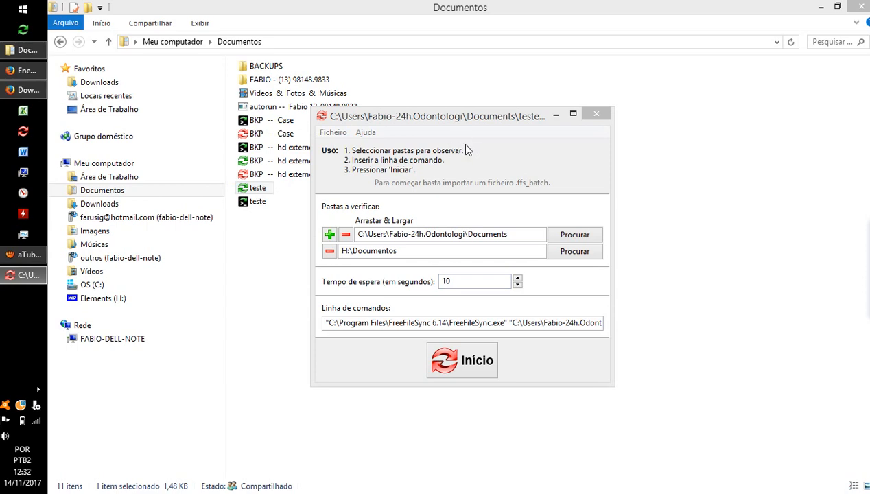
key(super+c)
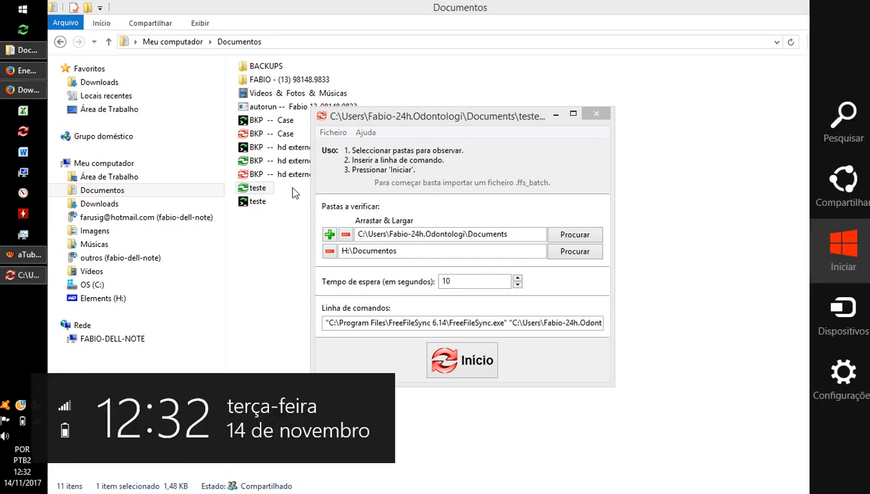
click(293, 188)
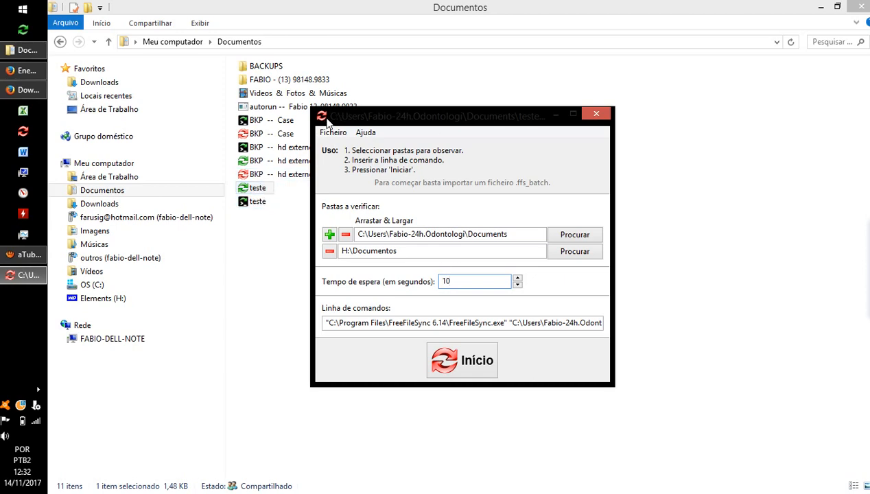
key(super)
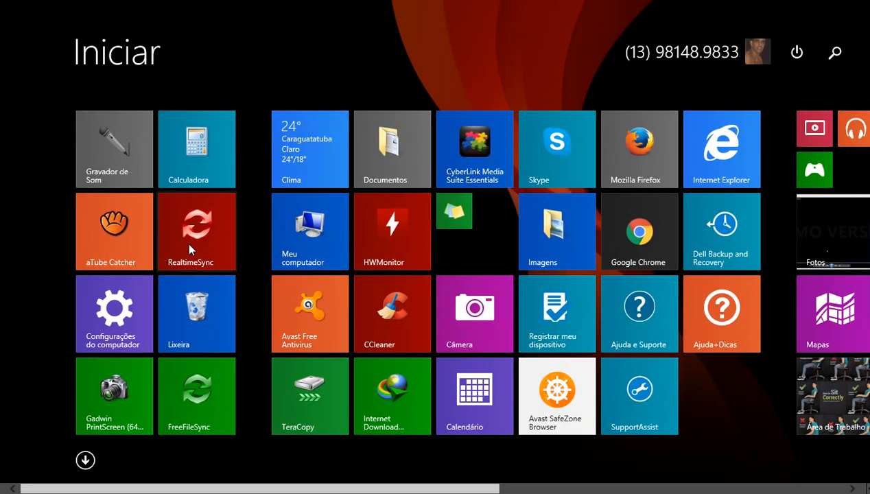
key(super)
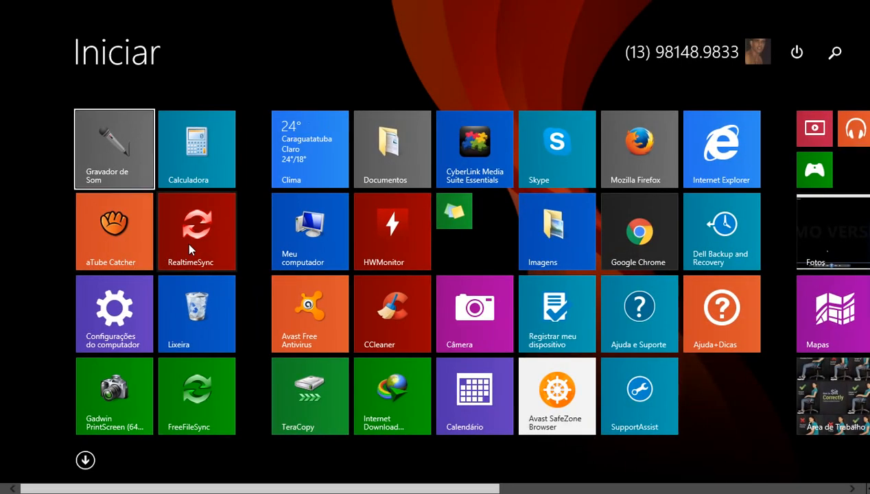
key(super)
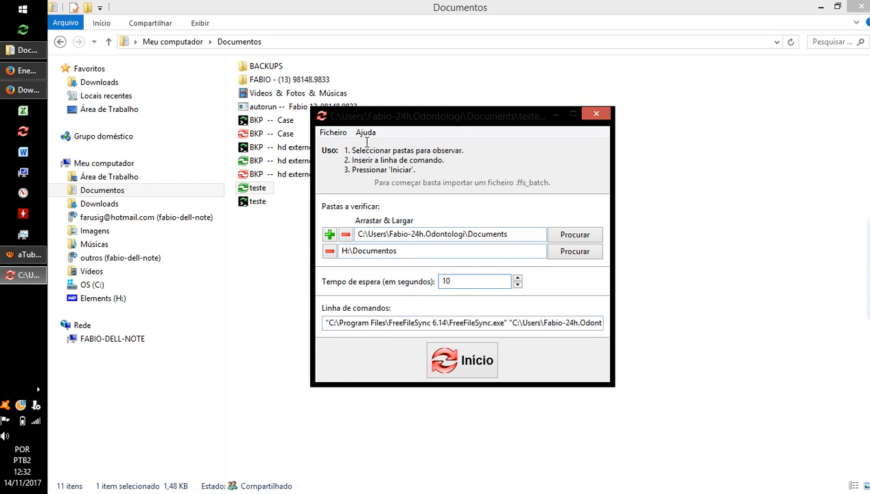
Save the RealTimeSync configuration as teste in Documentos, using the RealTimeSync (*.ffs_real) file type
click(334, 134)
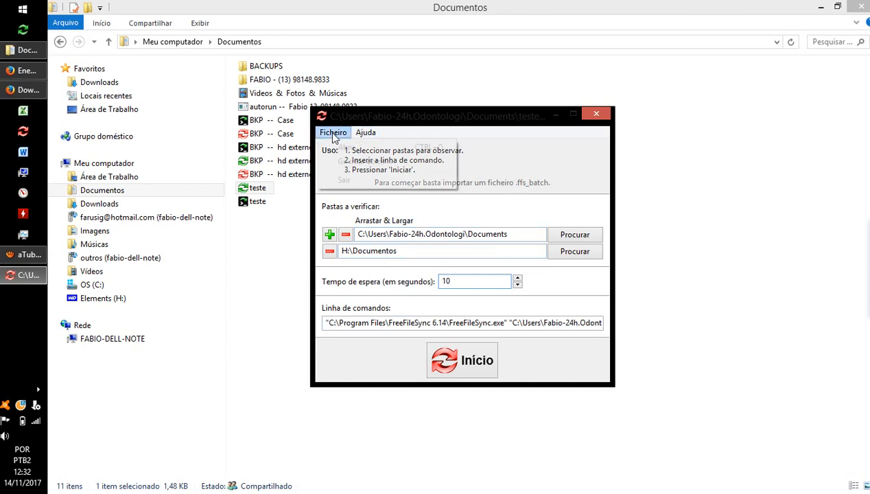
click(334, 135)
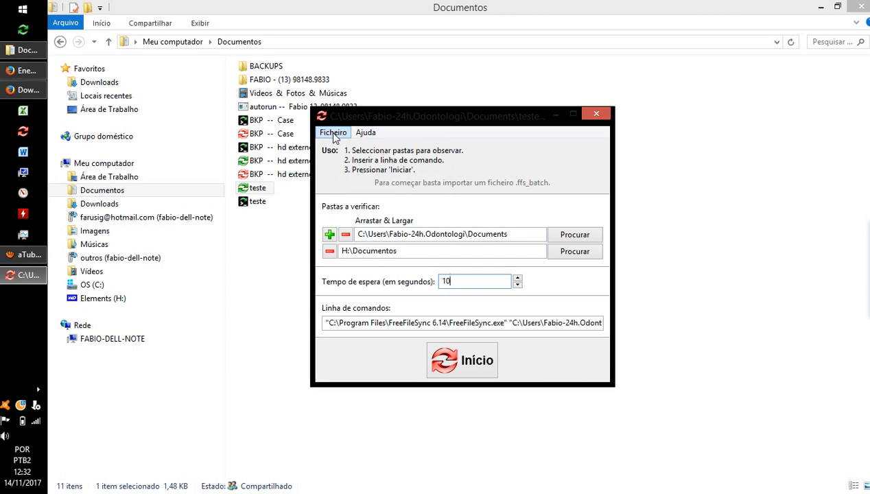
click(335, 135)
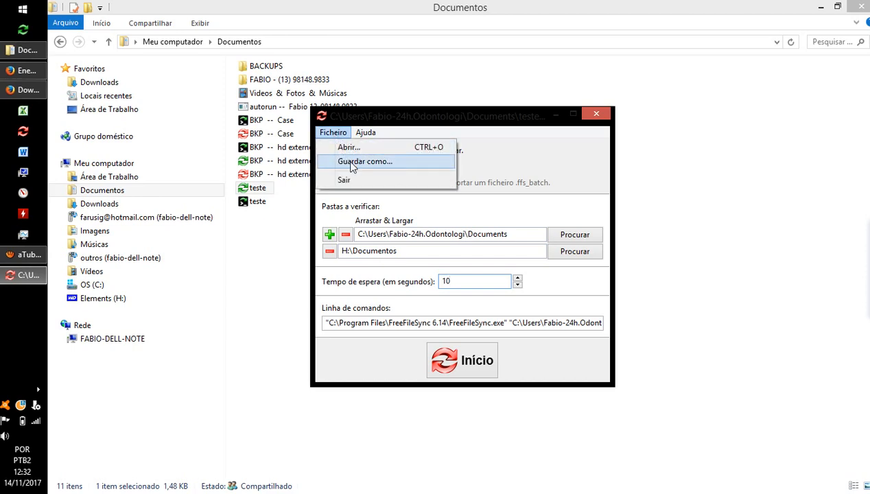
click(352, 167)
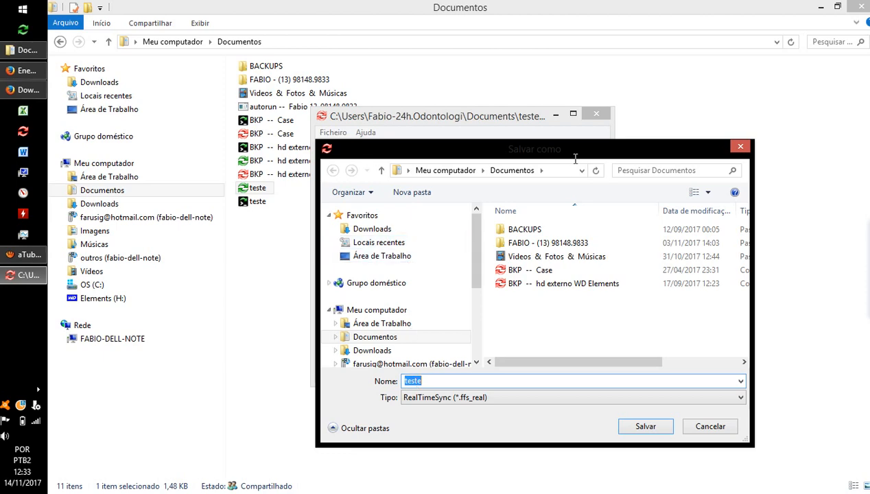
click(488, 118)
click(741, 149)
drag(509, 151, 286, 182)
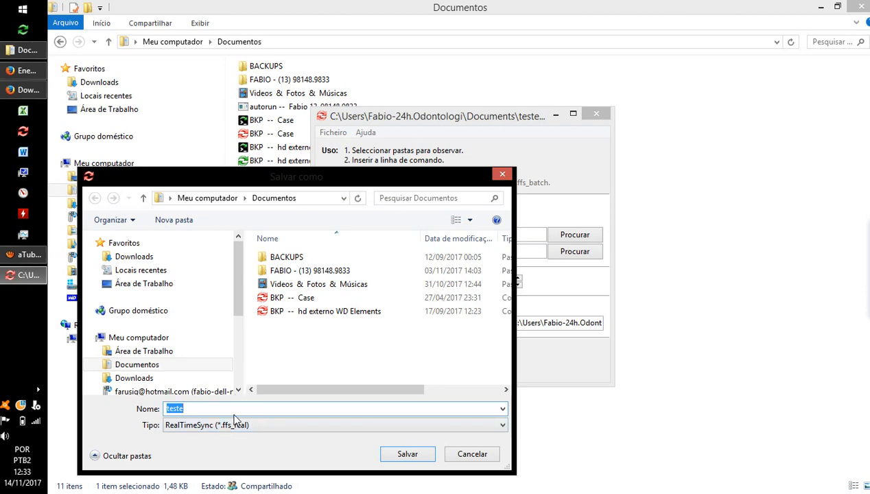
click(407, 451)
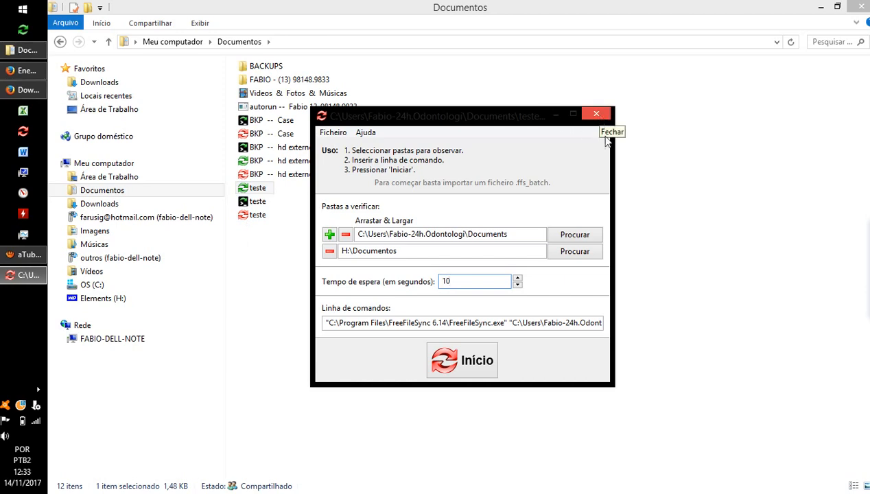
Start RealTimeSync's automatic monitoring and close the completion report of its first synchronization
click(471, 364)
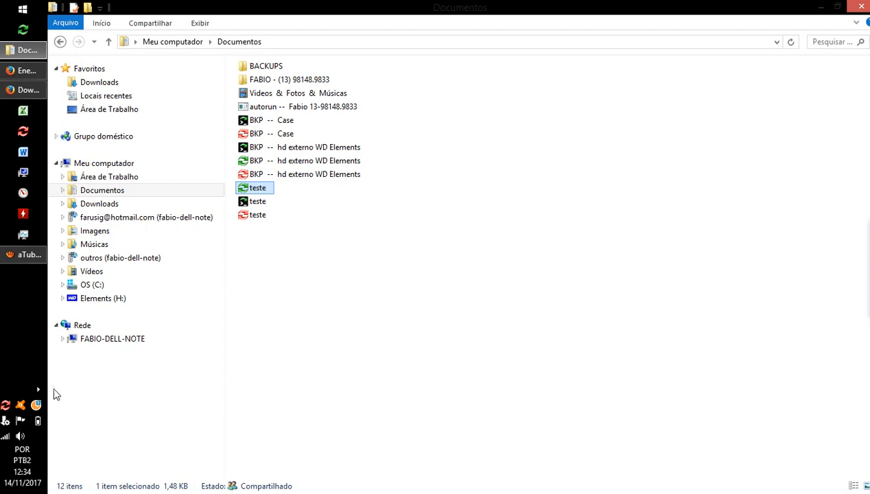
mouse_move(10, 410)
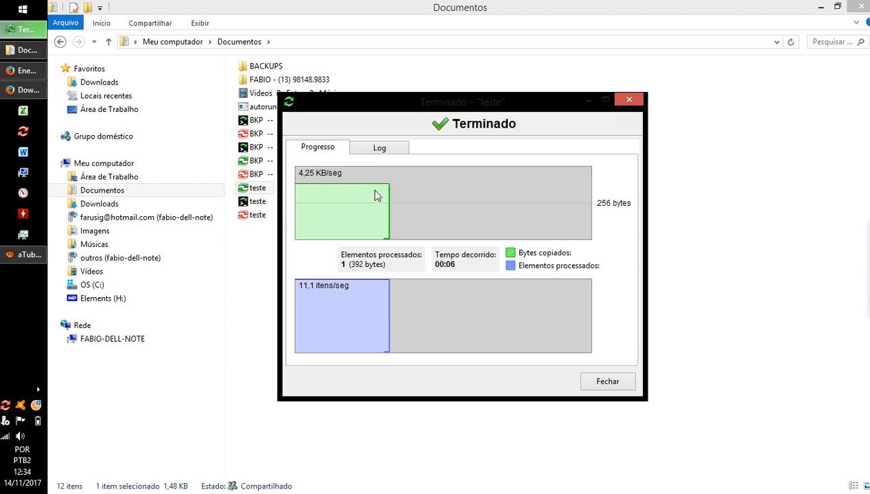
click(628, 102)
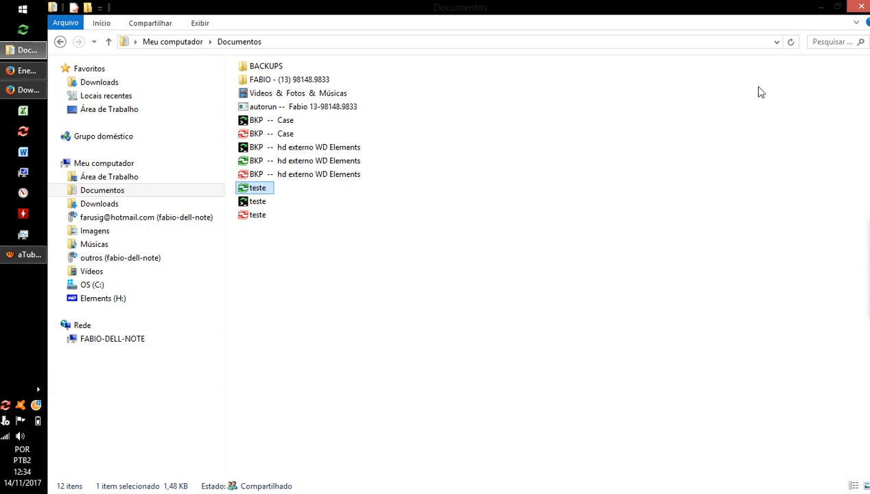
Compare and synchronize the folders manually with the regular teste configuration, closing the report and FreeFileSync
double_click(253, 195)
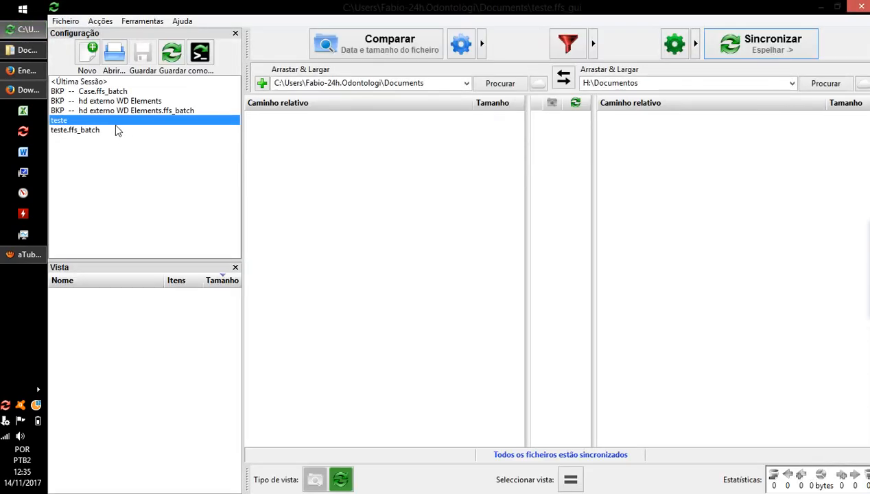
click(374, 47)
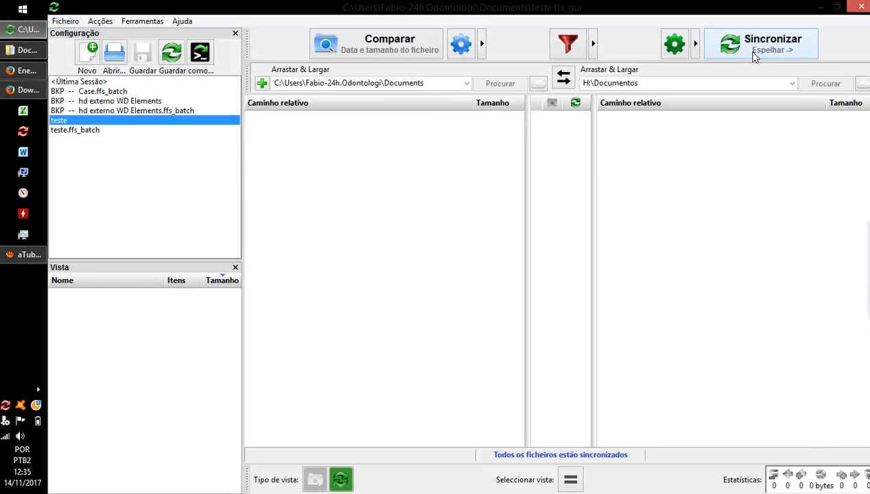
click(753, 55)
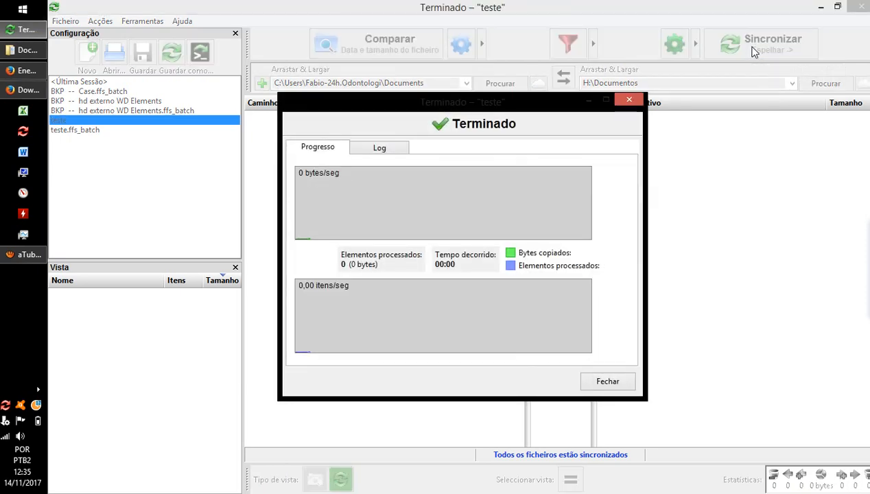
click(626, 101)
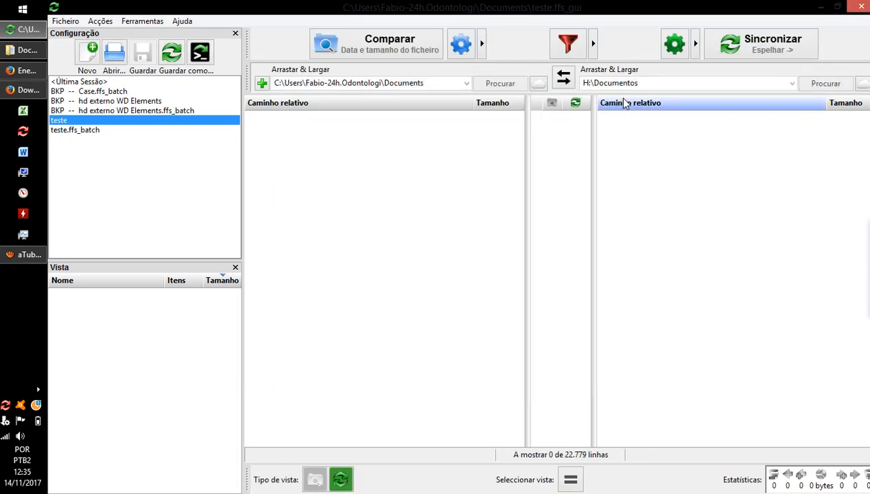
click(858, 7)
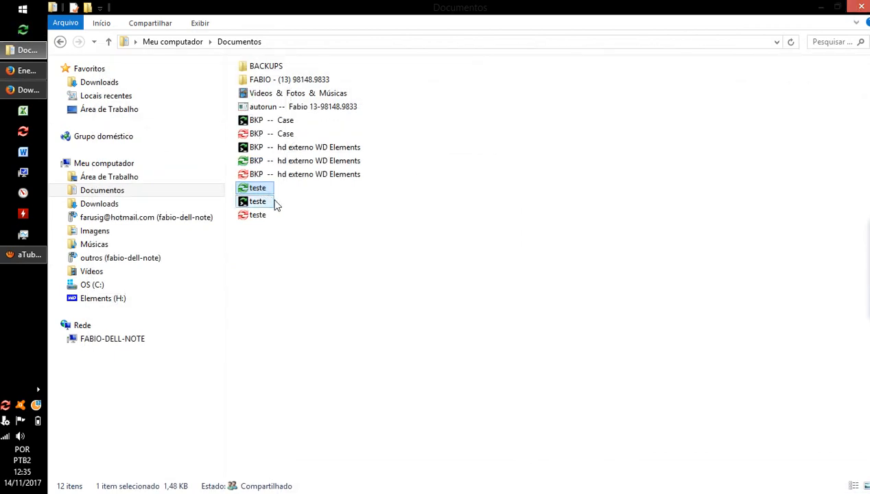
mouse_move(264, 192)
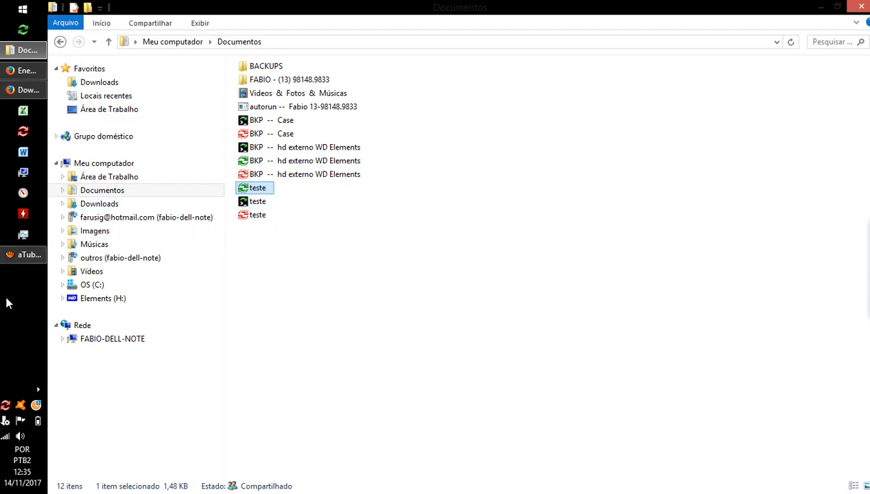
click(24, 90)
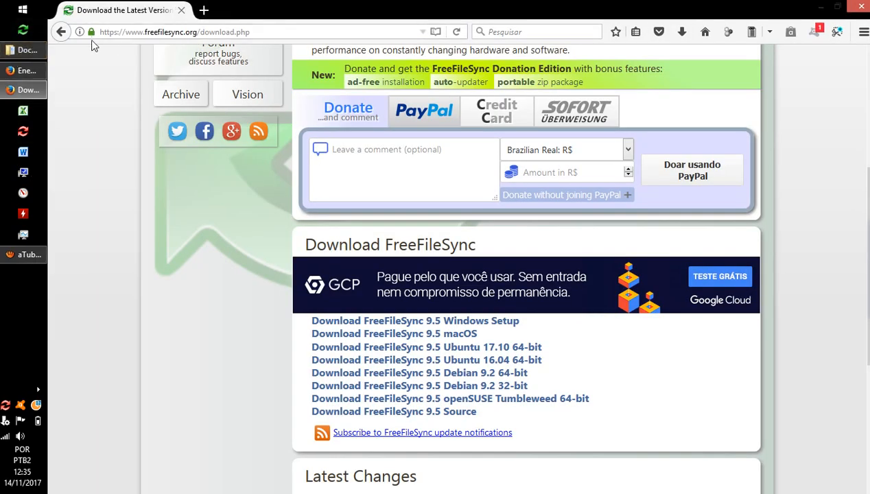
click(17, 46)
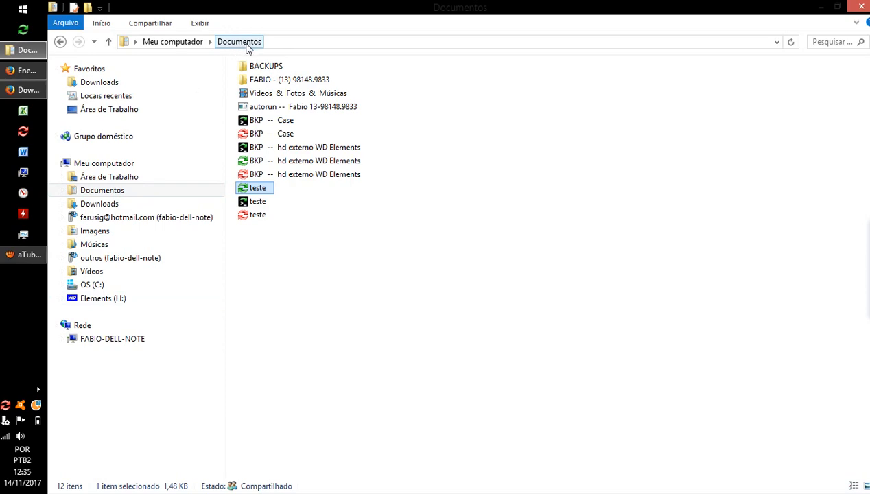
Trigger the automatic synchronization by creating and deleting a Documentos shortcut inside the folder, and close the completion report
drag(249, 45, 240, 110)
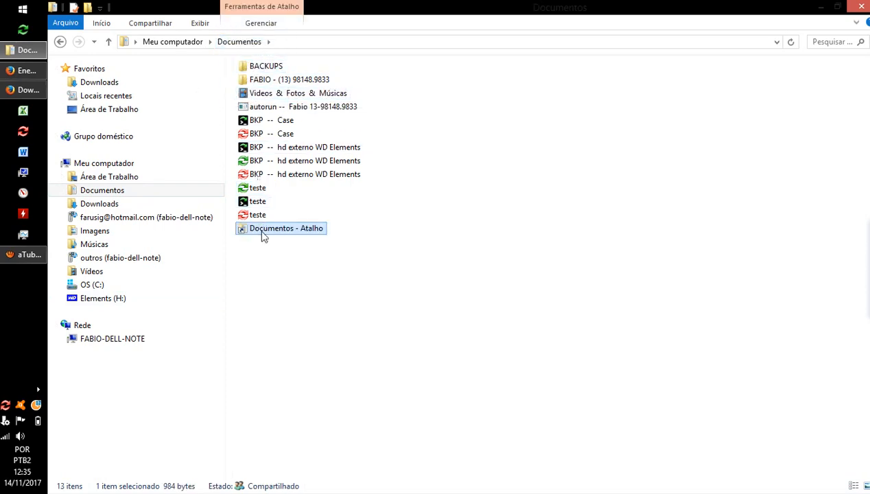
key(F2)
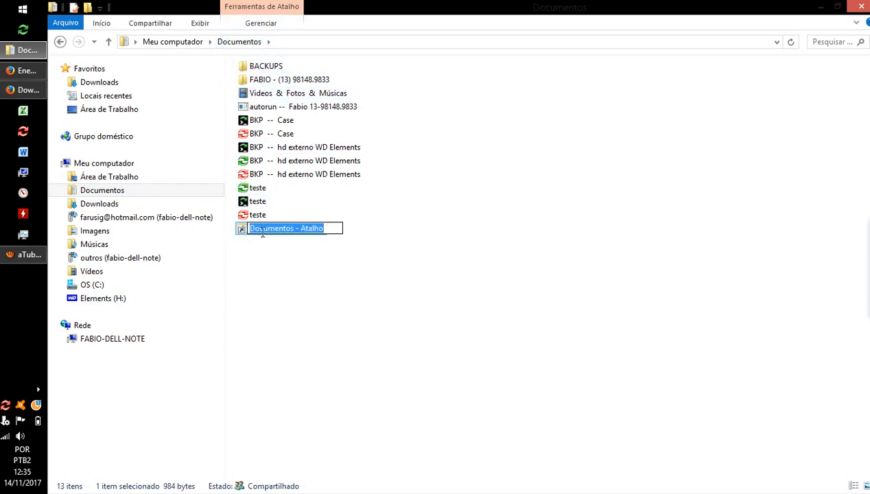
key(Return)
key(Delete)
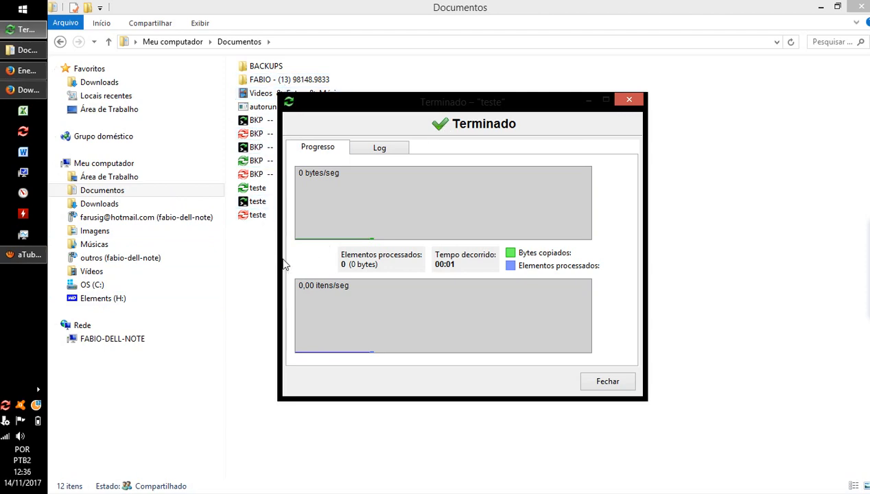
click(625, 101)
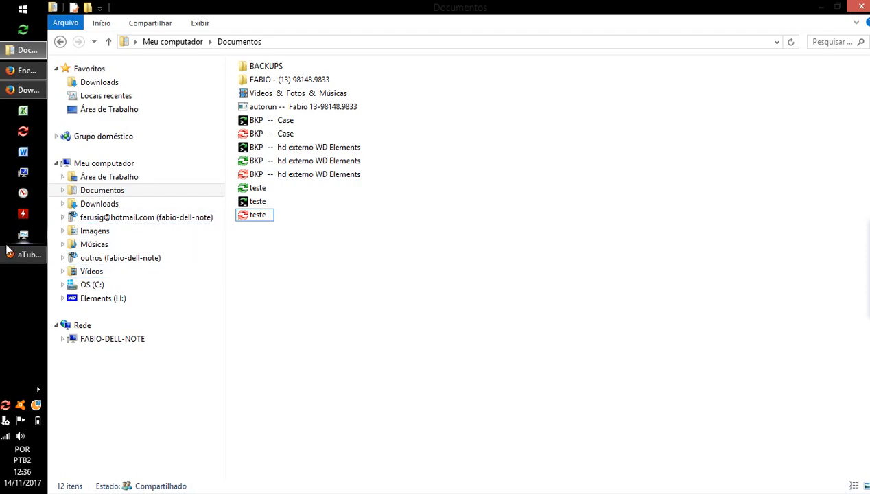
mouse_move(12, 254)
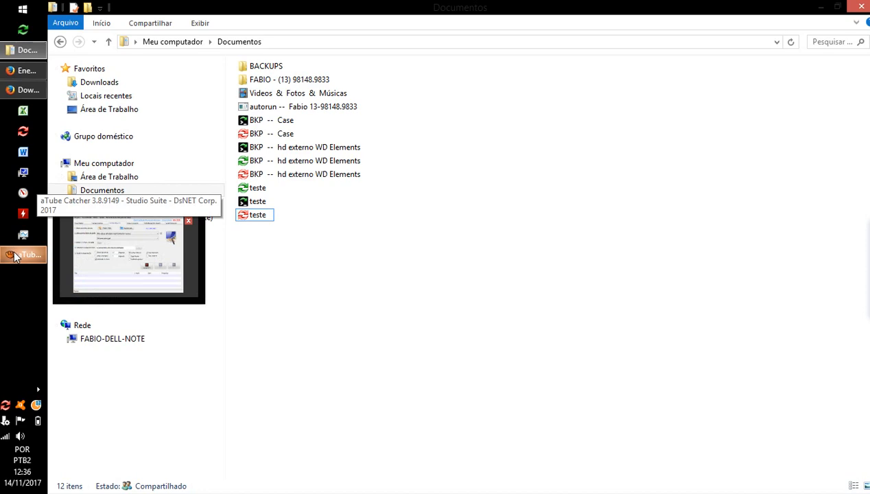
click(15, 255)
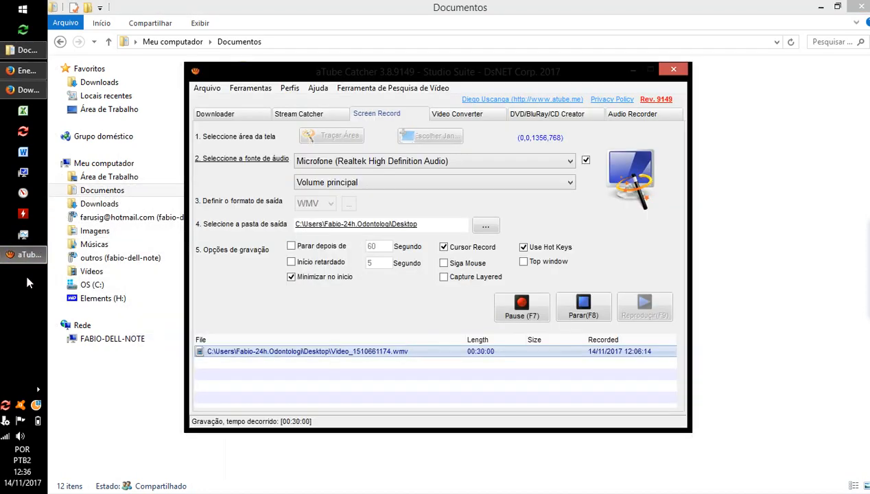
click(21, 255)
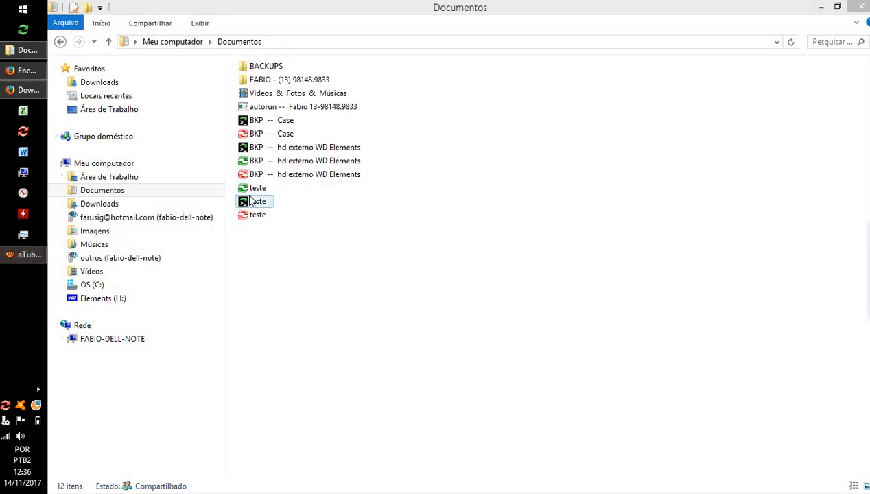
Check the Documentos copy on the Elements (H:) drive against the computer's own Documentos folder
click(103, 300)
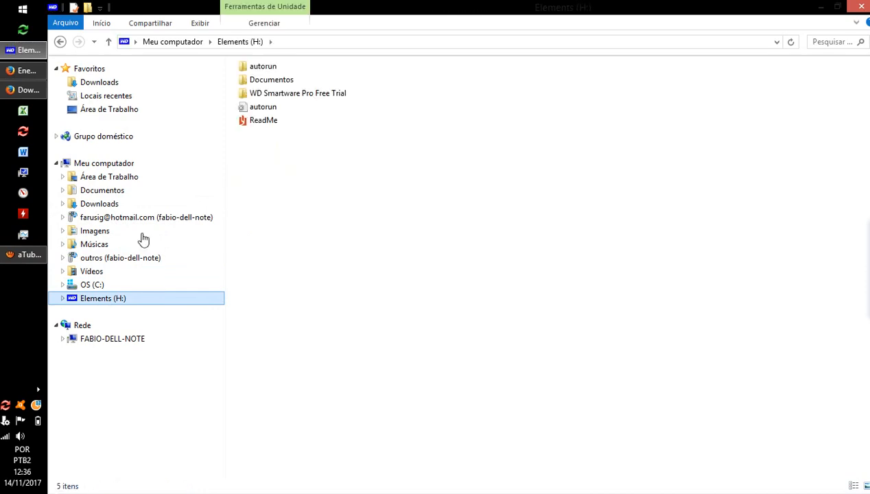
double_click(274, 82)
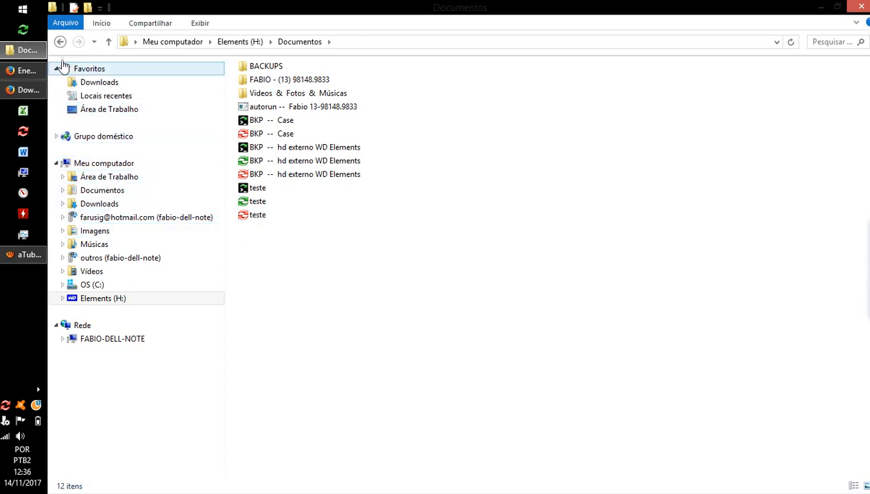
click(105, 195)
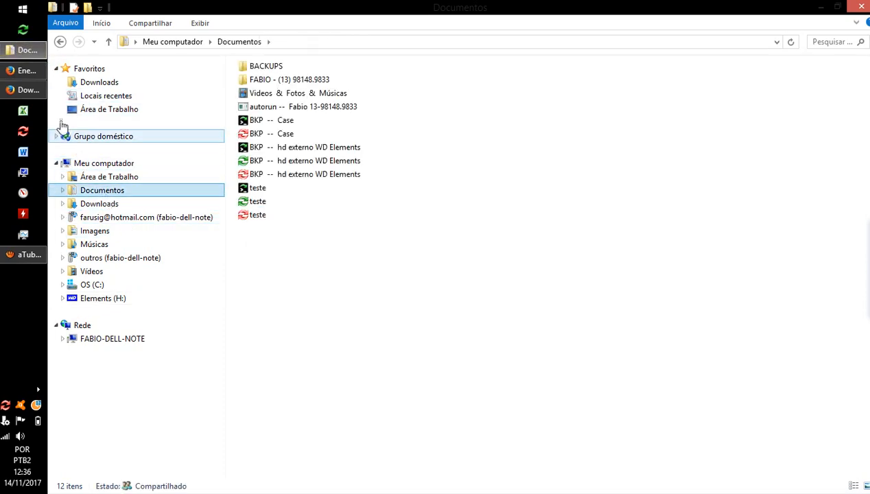
mouse_move(23, 69)
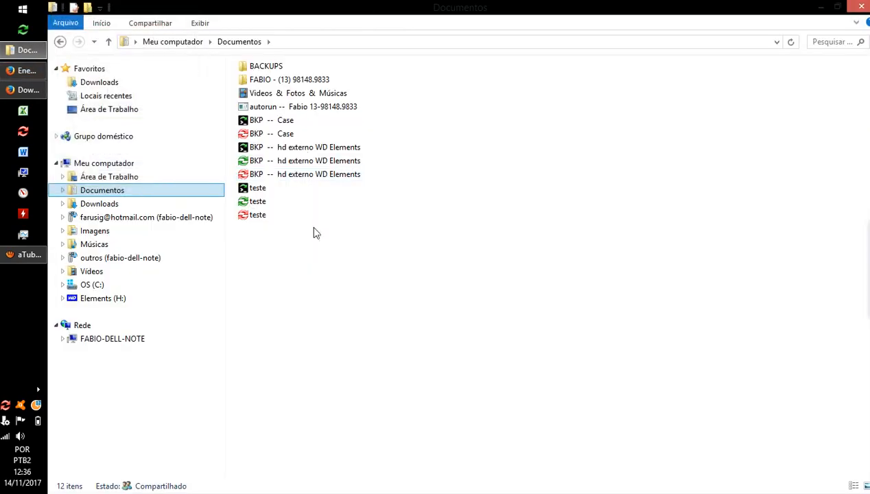
click(311, 245)
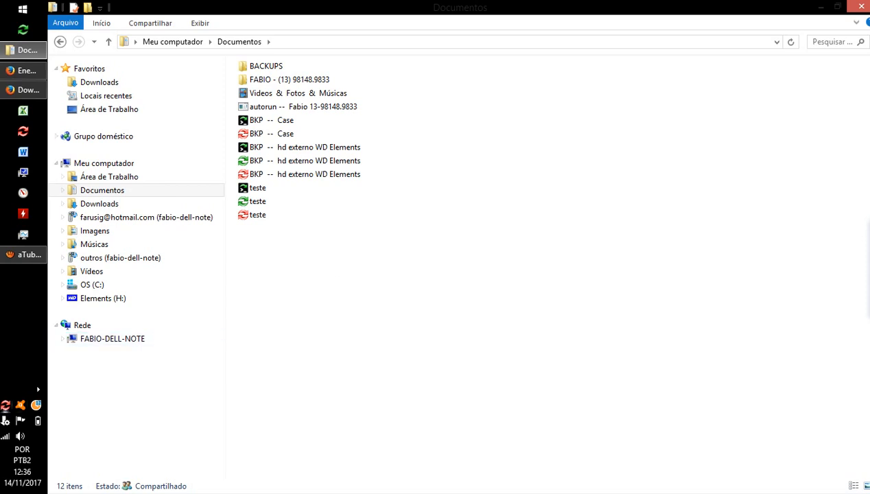
Delete the regular teste FreeFileSync configuration from the computer's Documentos folder and close the completion report of the automatic synchronization
click(256, 204)
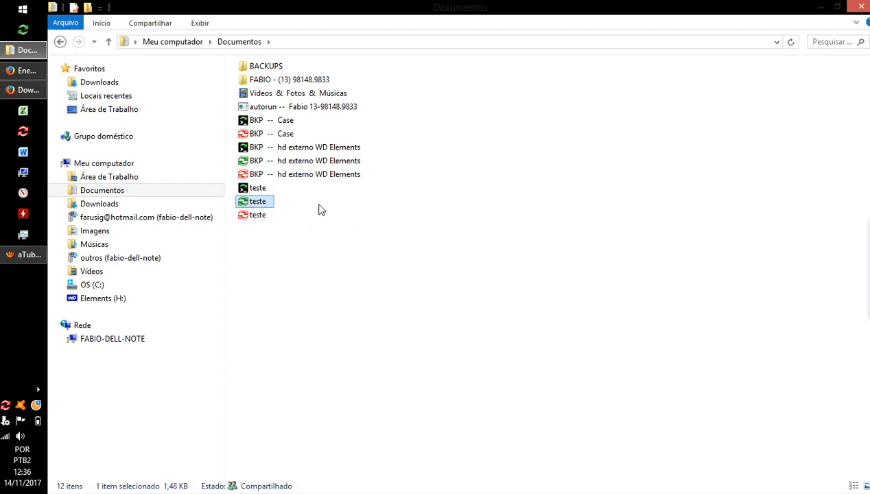
key(Delete)
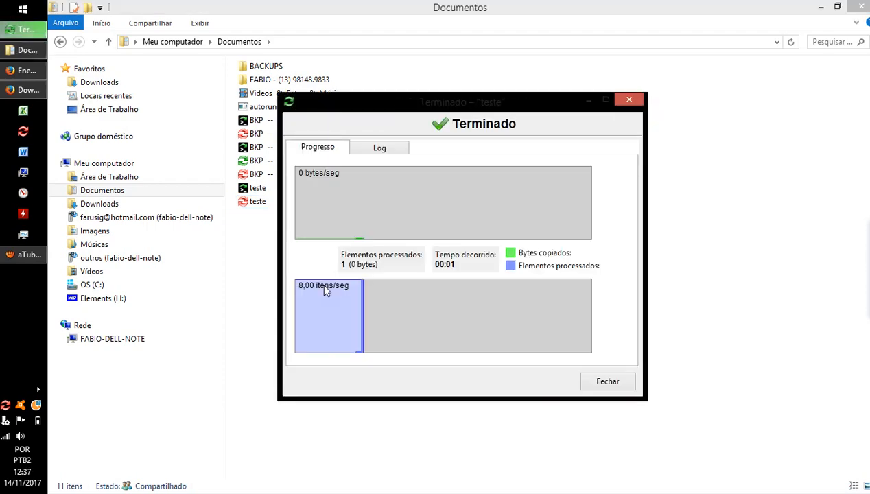
click(627, 100)
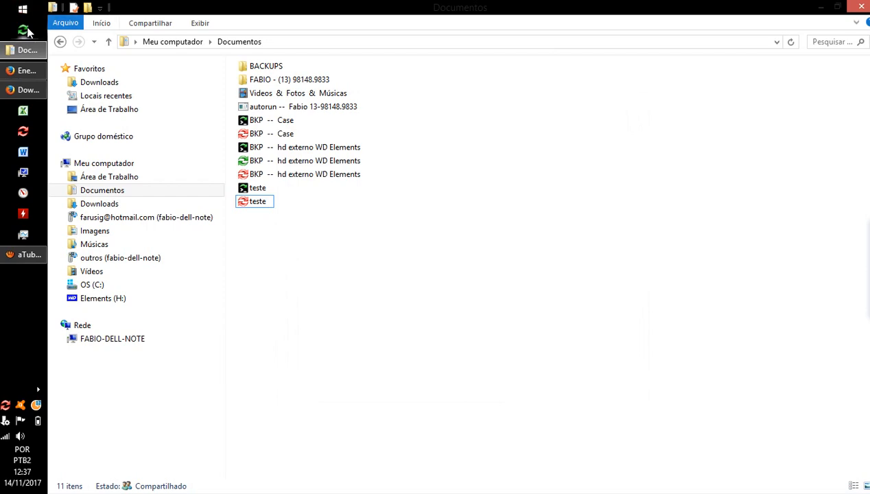
Inspect the Documentos folder on Elements (H:) to check that the deletion of the regular teste configuration was mirrored
click(108, 302)
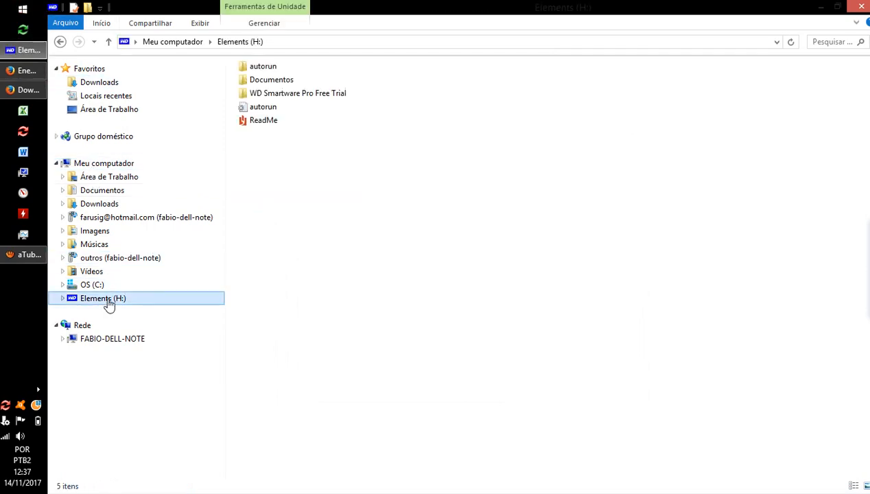
double_click(291, 81)
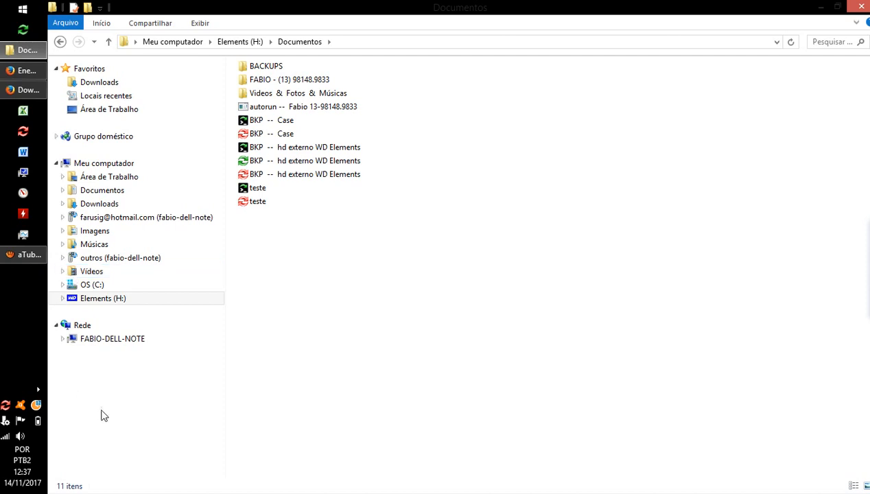
click(220, 352)
click(327, 264)
click(260, 206)
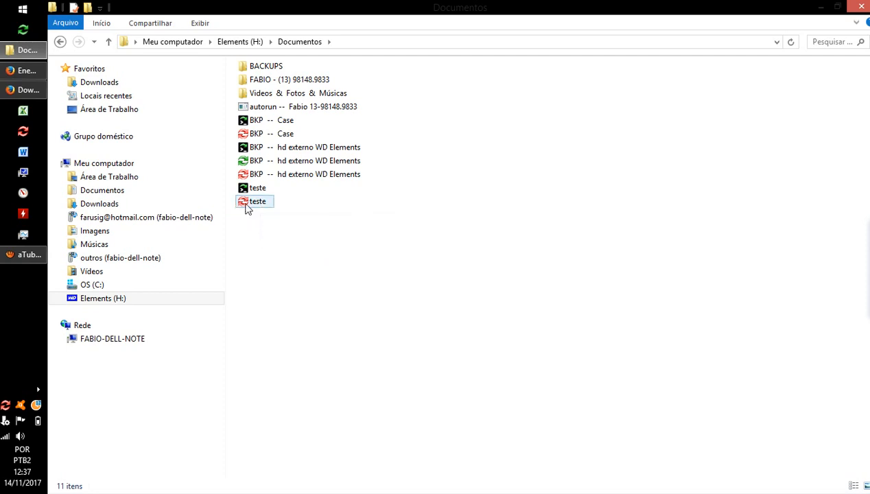
Exit RealTimeSync to stop the automatic monitoring of the folders
right_click(4, 410)
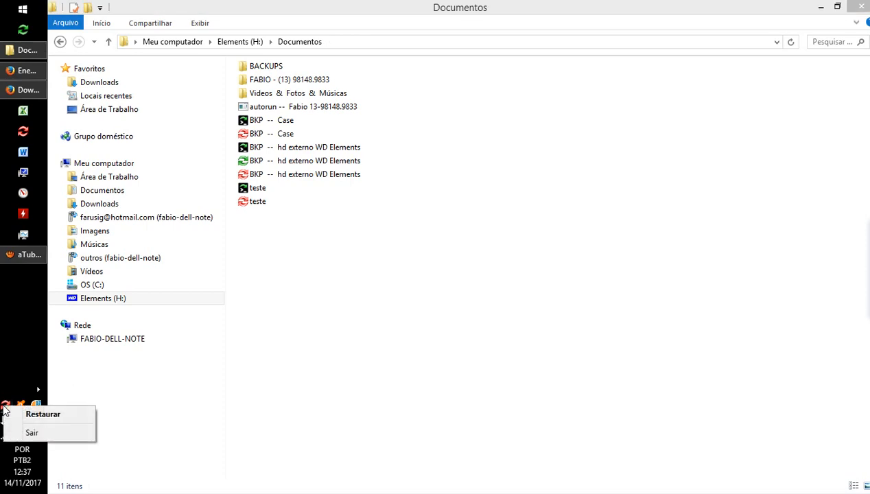
click(32, 432)
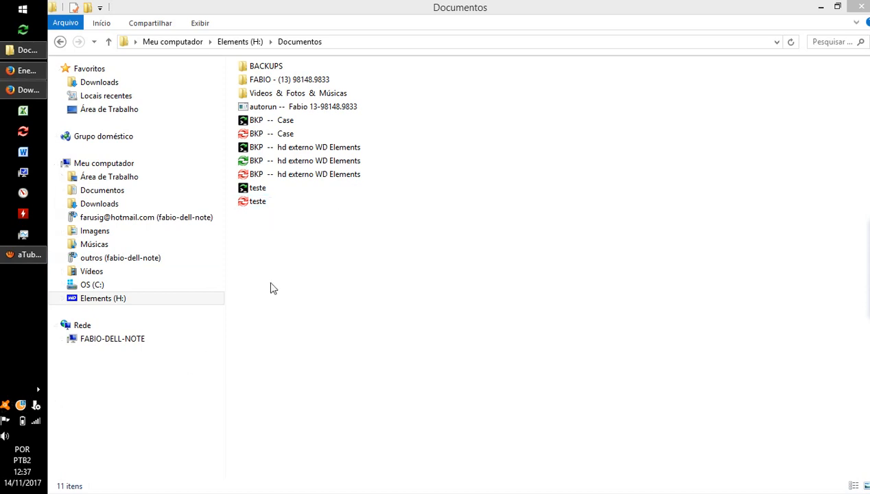
double_click(265, 191)
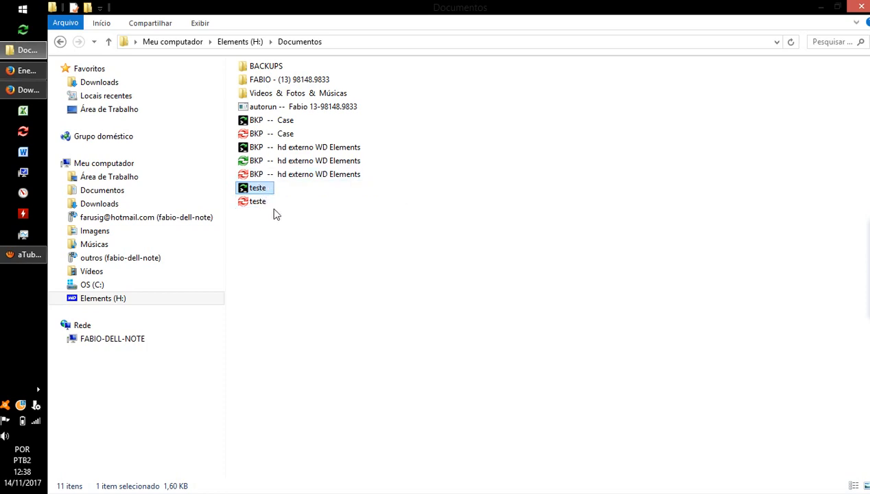
click(313, 238)
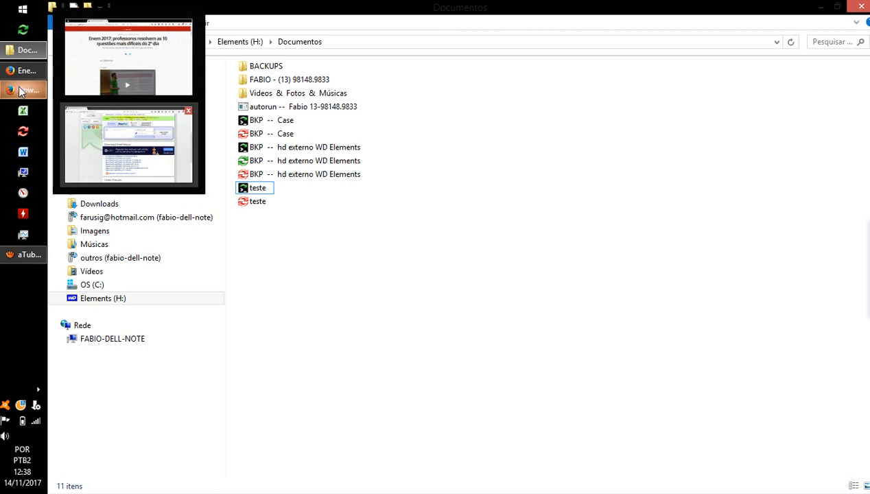
Launch RealTimeSync and start monitoring the computer's Documents folder and H:\Documentos, closing the completion report
click(22, 135)
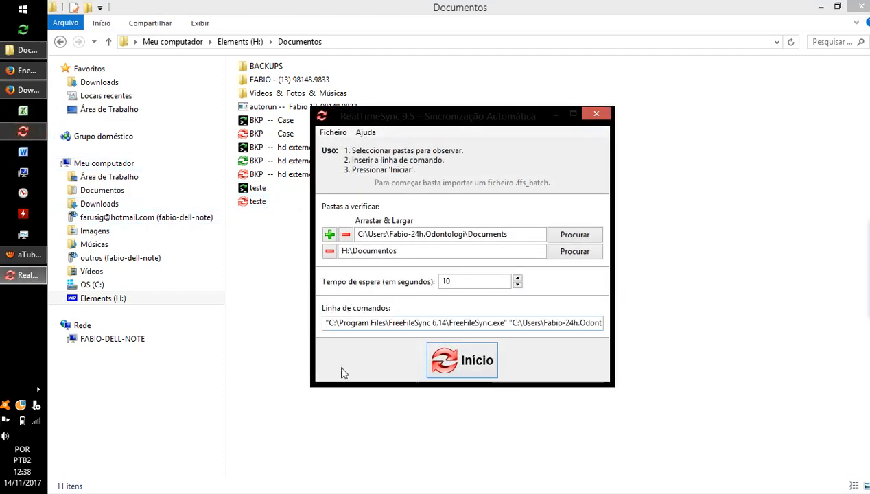
click(459, 363)
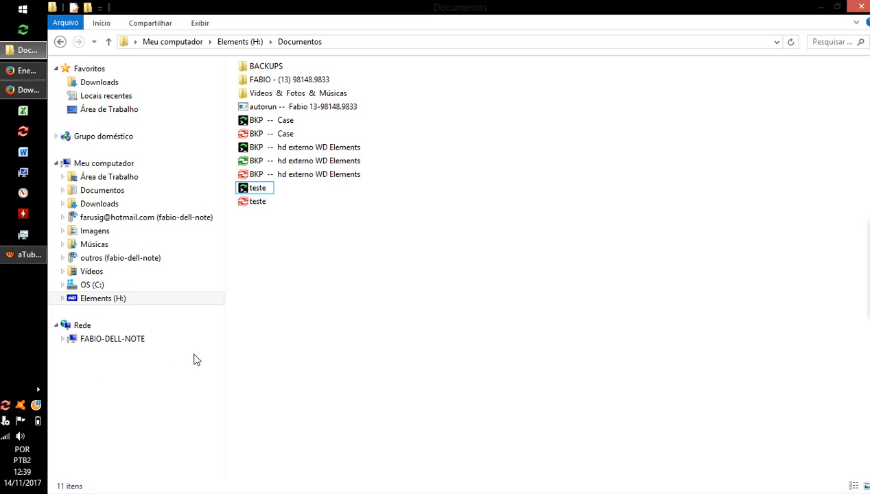
key(Return)
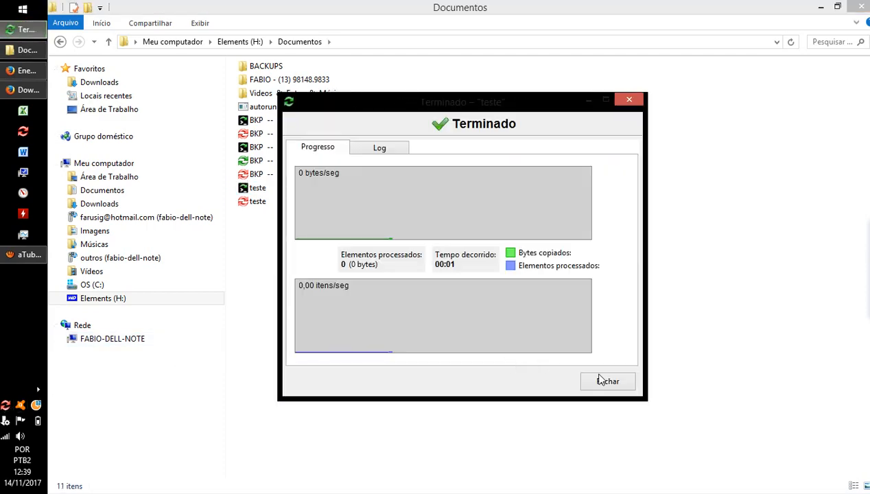
click(607, 381)
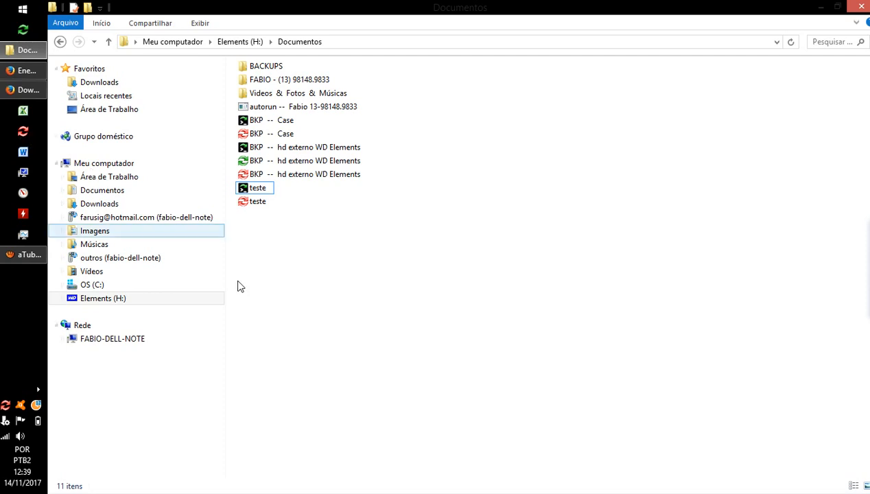
Exit the running RealTimeSync, relaunch it and start monitoring with its loaded settings, closing the completion report
right_click(5, 409)
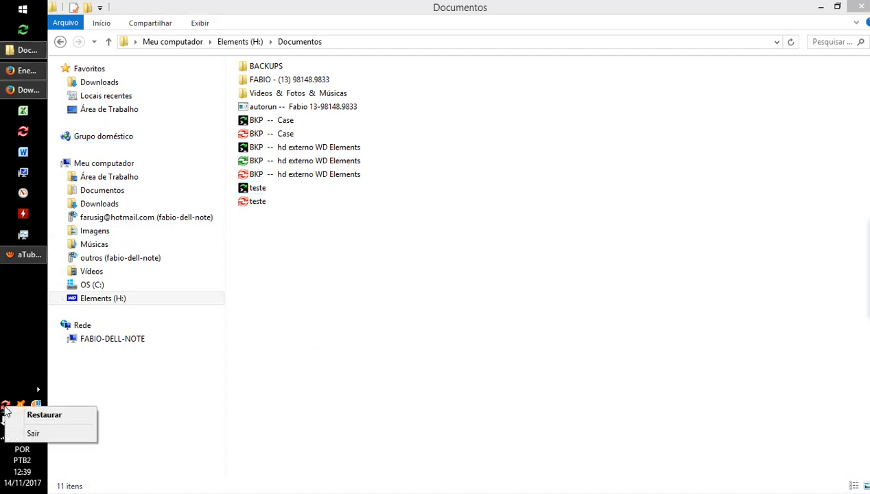
click(34, 433)
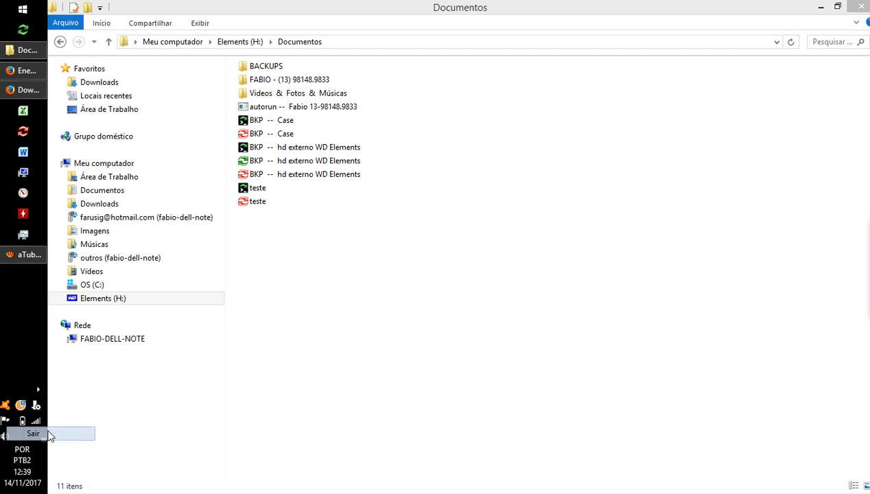
click(29, 133)
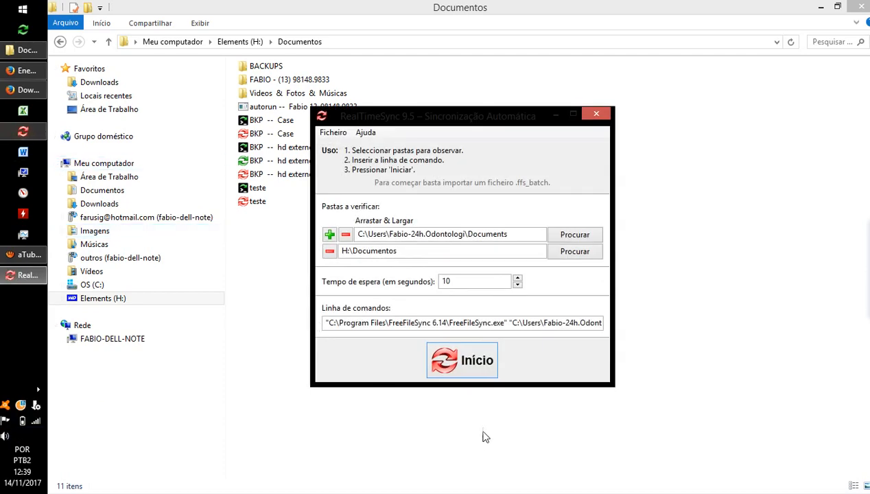
click(466, 368)
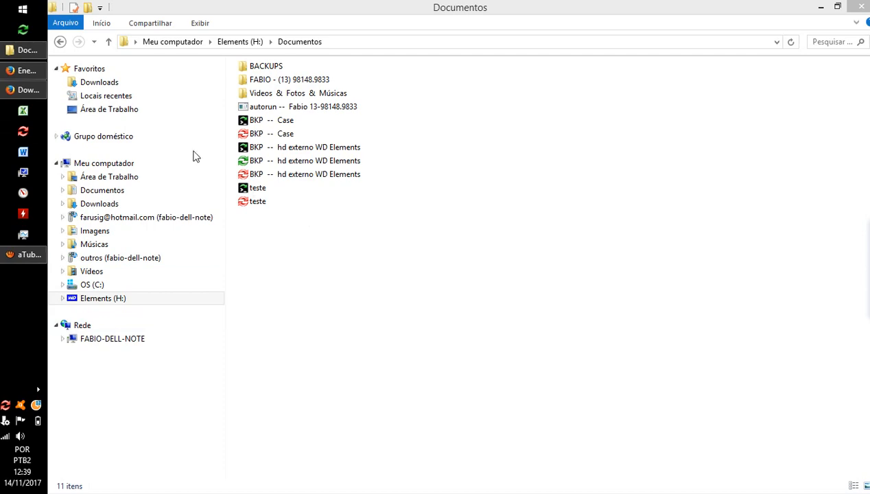
click(24, 131)
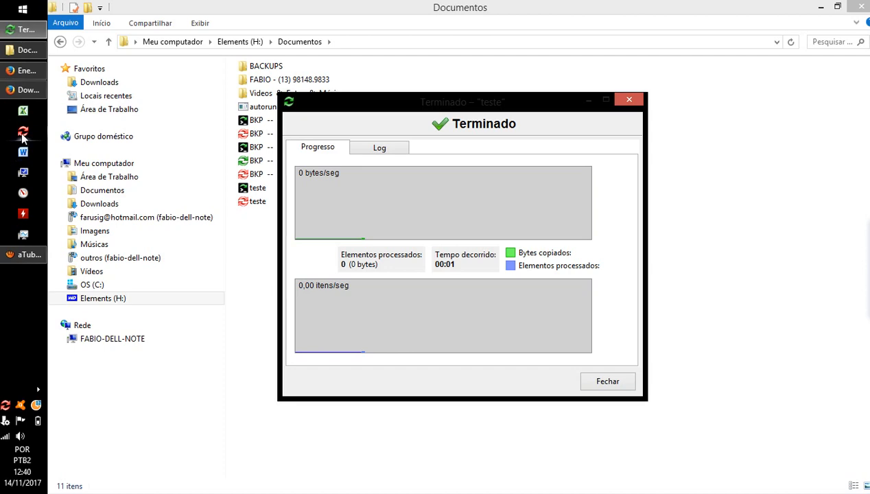
mouse_move(28, 73)
click(627, 98)
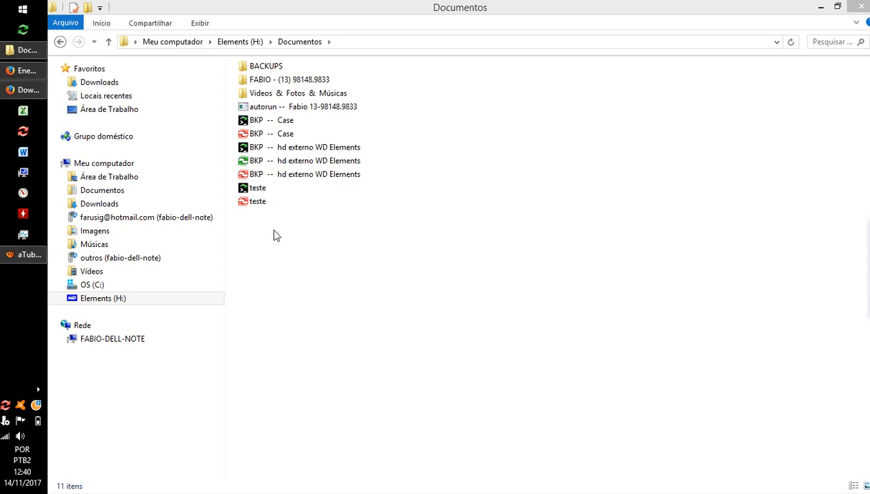
Repeat the RealTimeSync shutdown and restart with the same folders and command line, and dismiss the synchronization report
right_click(3, 412)
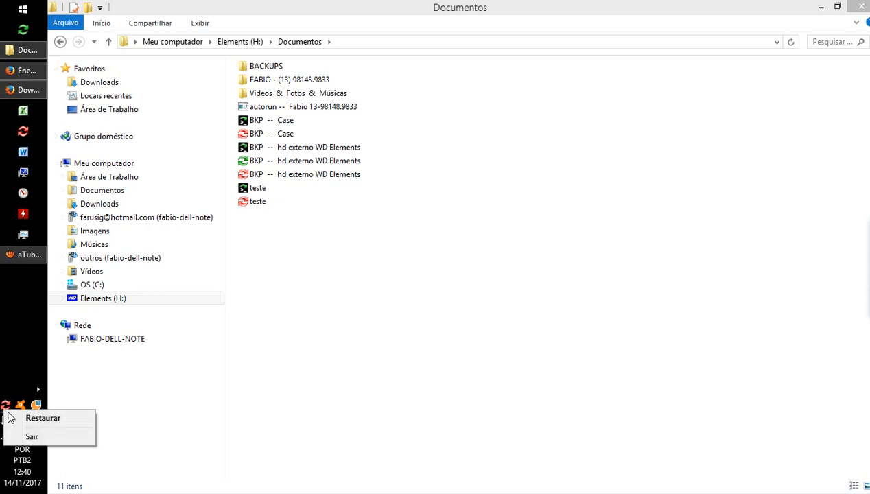
click(33, 438)
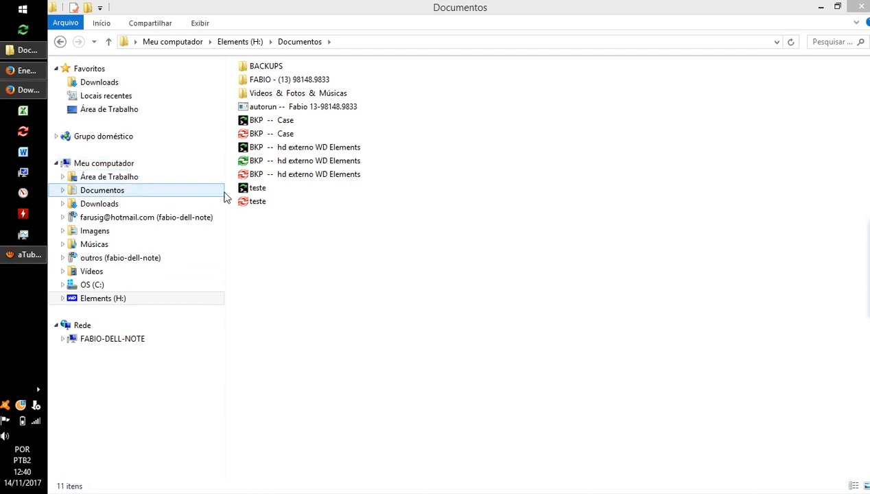
click(23, 131)
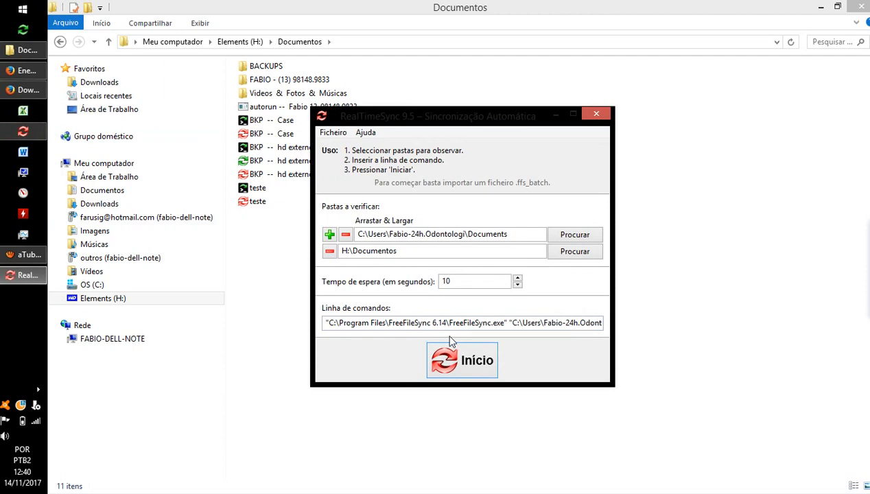
click(458, 359)
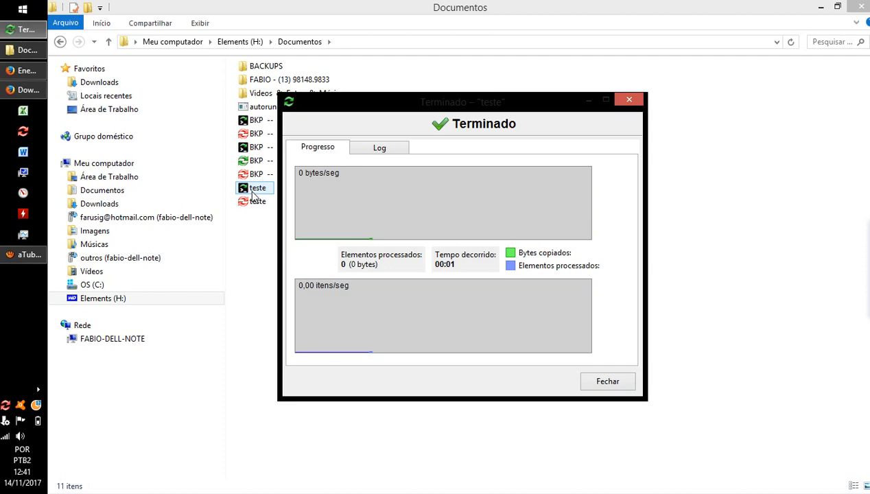
click(628, 101)
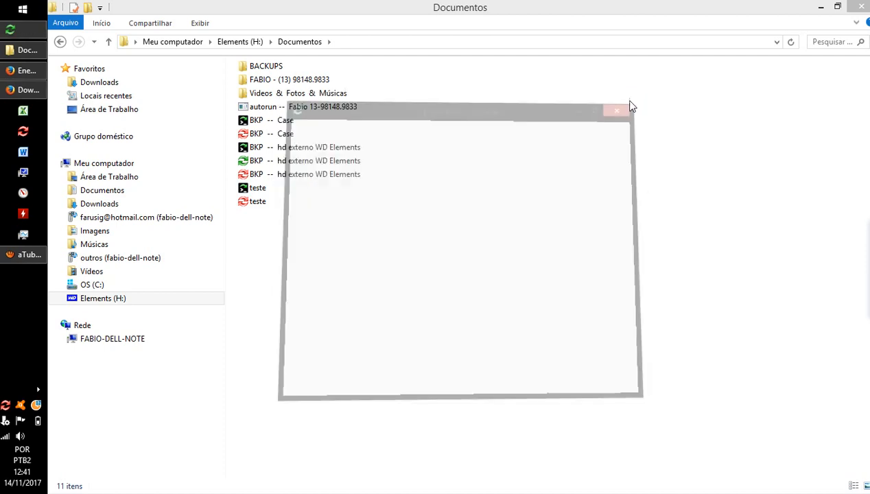
Open the regular BKP -- hd externo WD Elements configuration in FreeFileSync and close it during its comparison
double_click(255, 165)
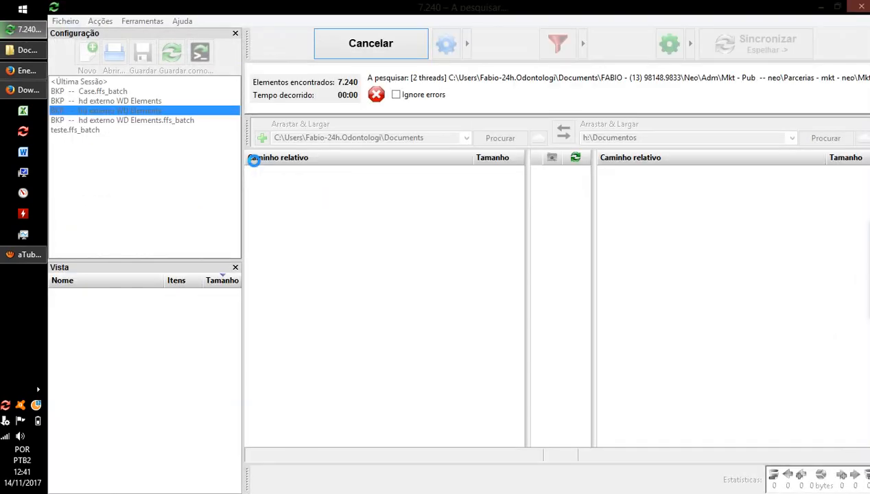
click(862, 5)
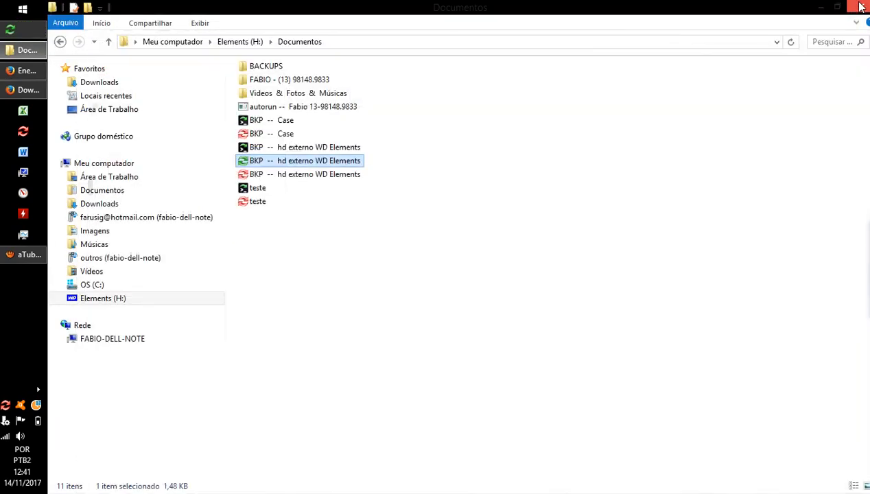
click(255, 190)
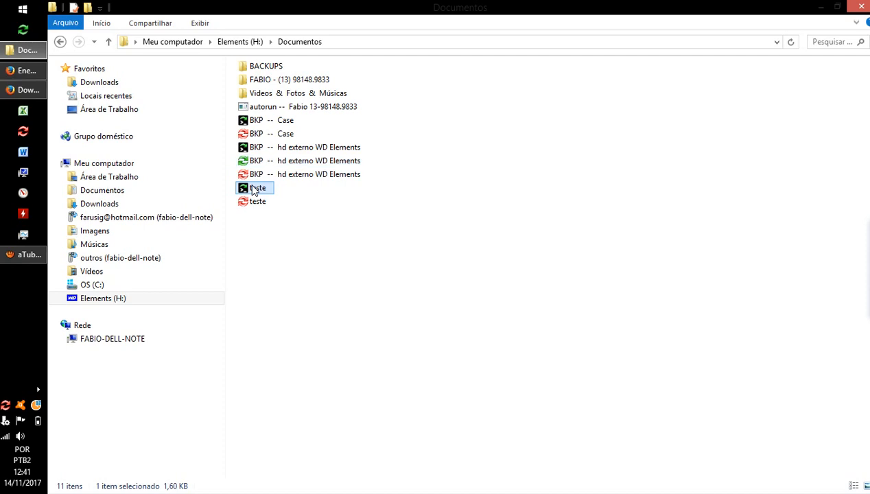
click(255, 191)
click(288, 267)
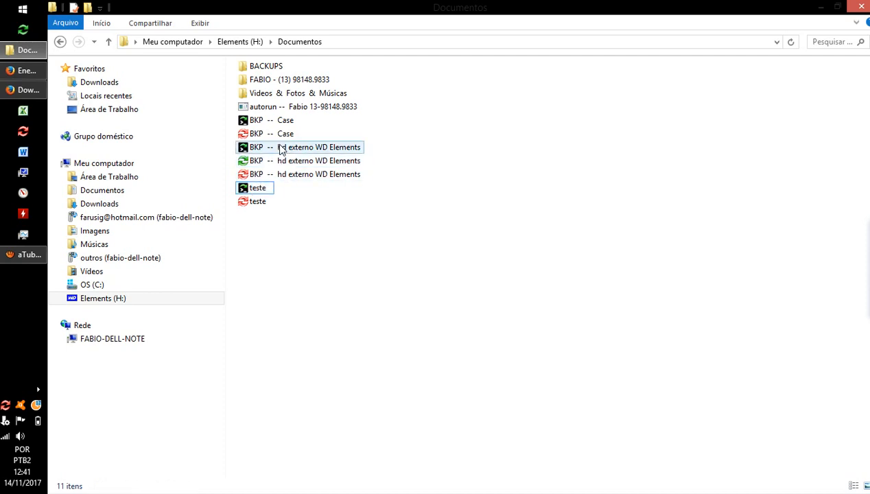
click(266, 190)
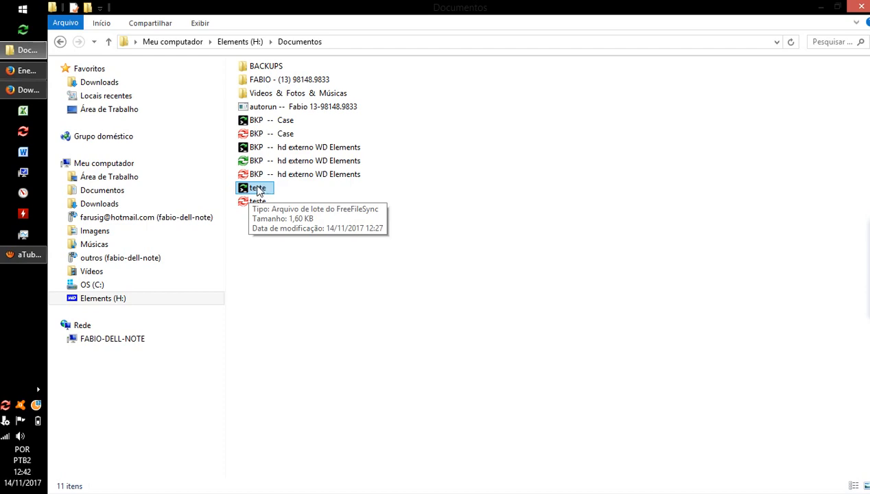
click(314, 186)
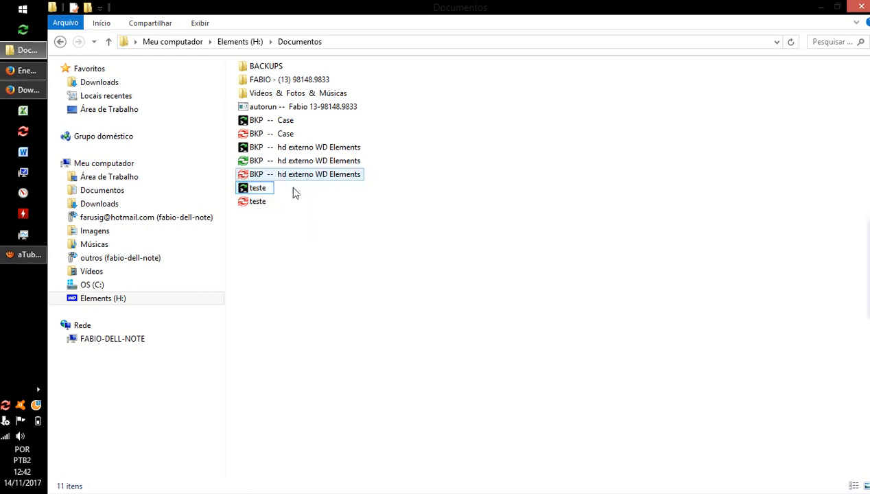